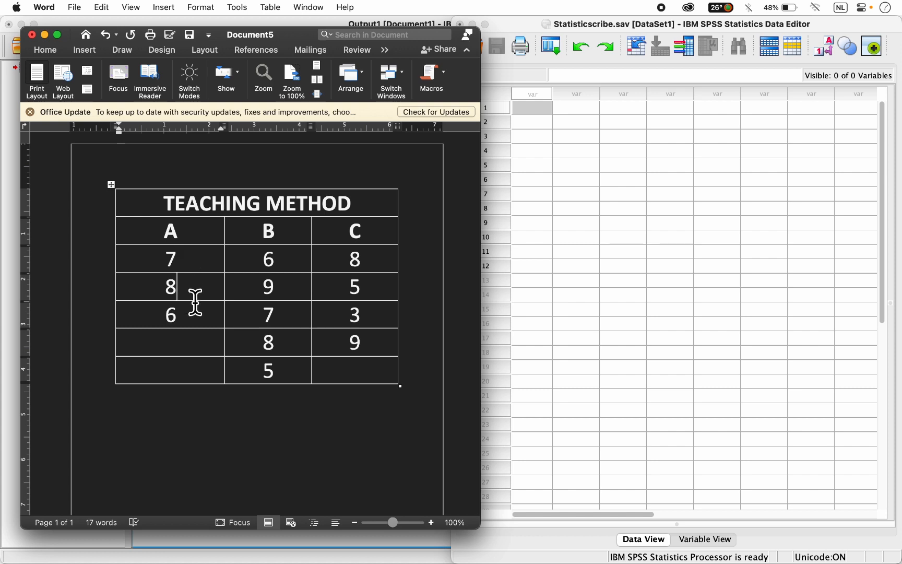
Step: Examine the scores listed under teaching methods A, B and C in the Word table
click(299, 265)
click(294, 297)
click(296, 316)
click(294, 351)
click(294, 385)
click(373, 264)
click(381, 321)
click(380, 348)
drag(160, 263, 335, 360)
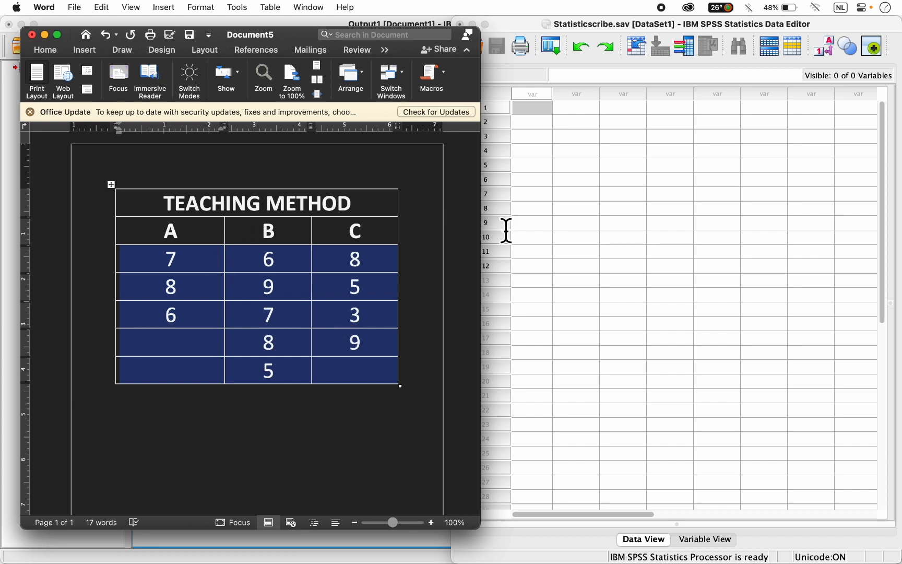
click(377, 259)
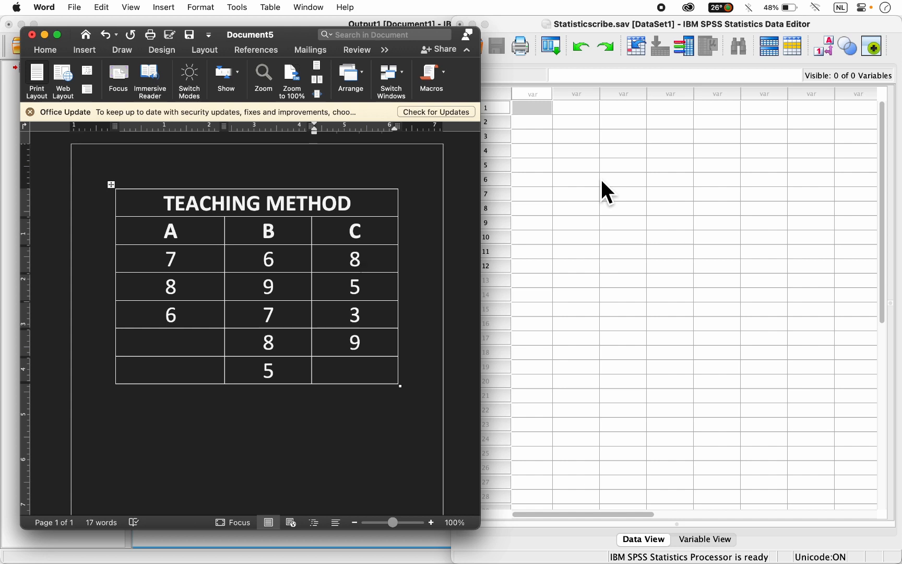
click(163, 270)
drag(163, 270, 346, 371)
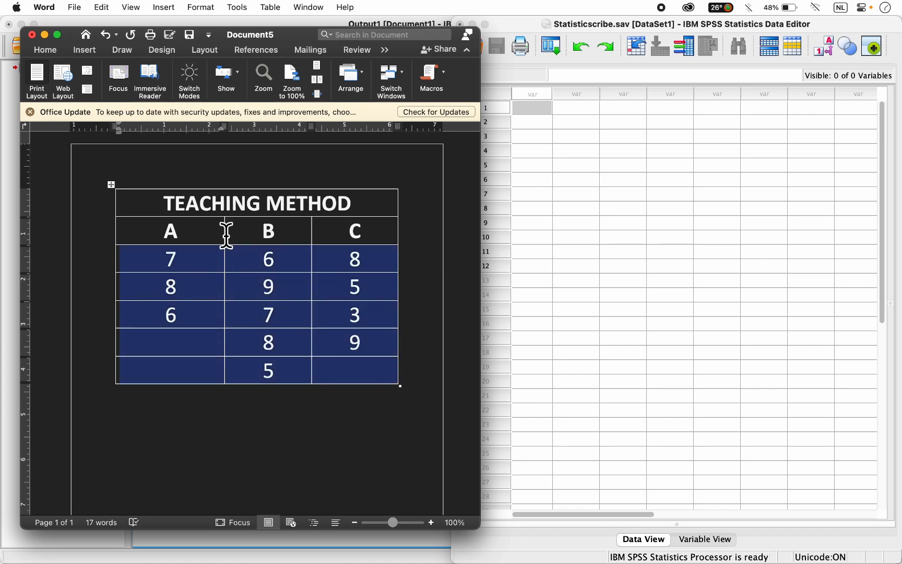
click(208, 217)
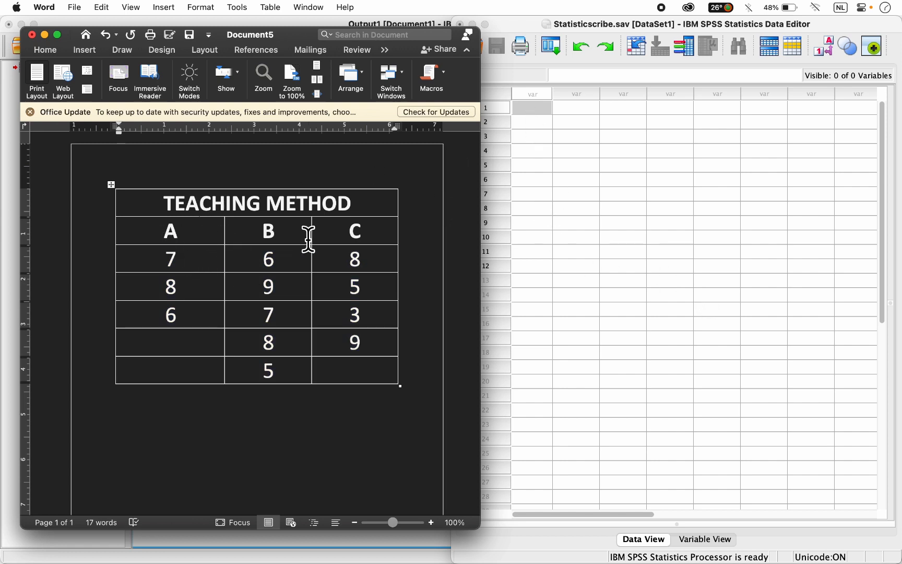
Step: Switch to the SPSS Data Editor's Variable View, enlarge the window, and define two variables named scores and Teaching_Method
click(538, 110)
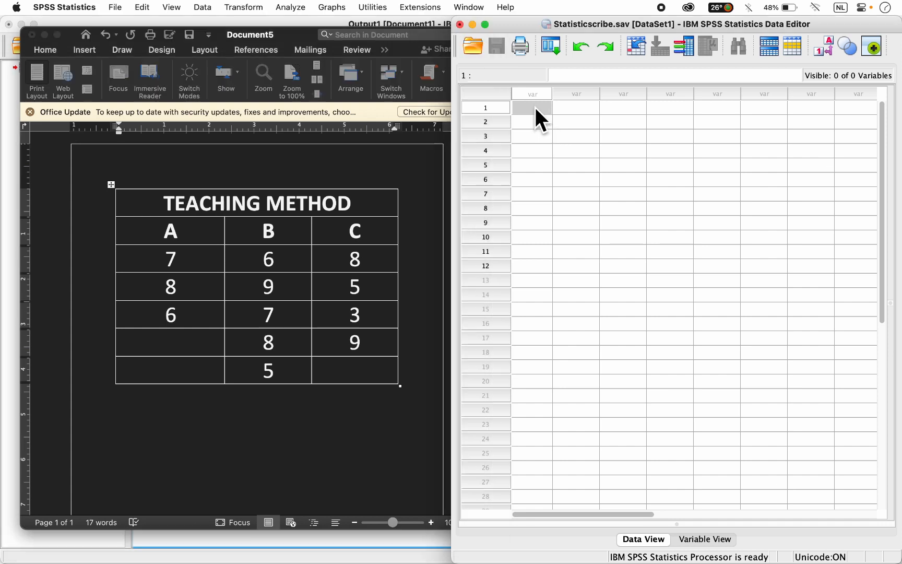
click(701, 538)
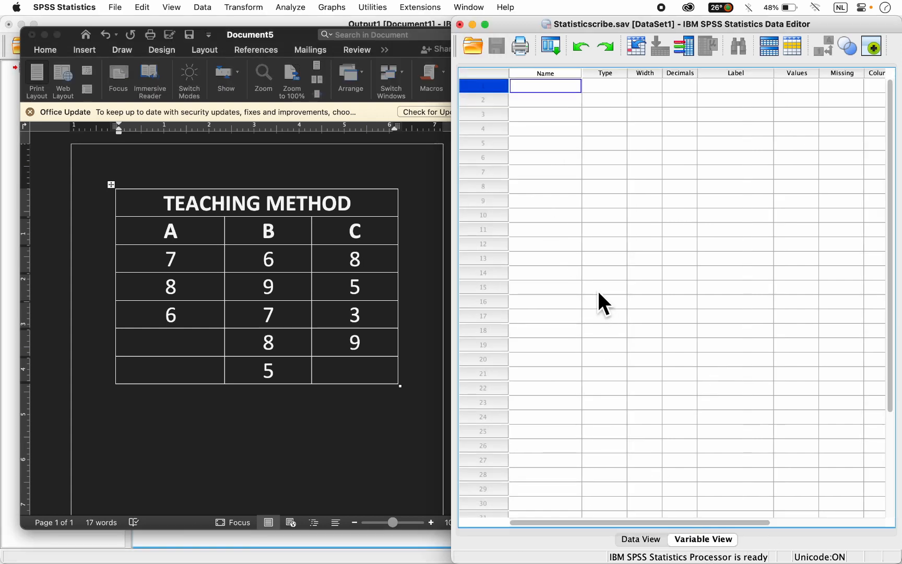
double_click(490, 29)
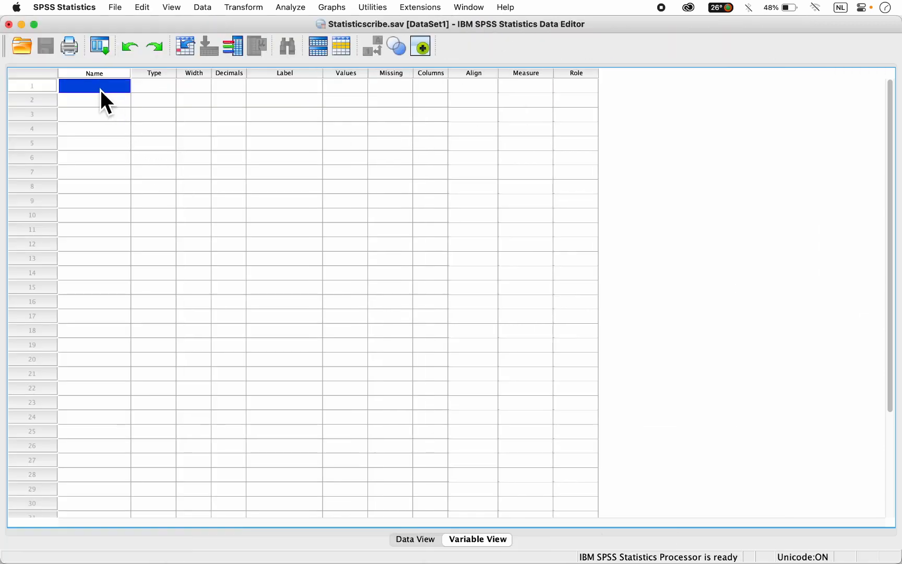
double_click(97, 86)
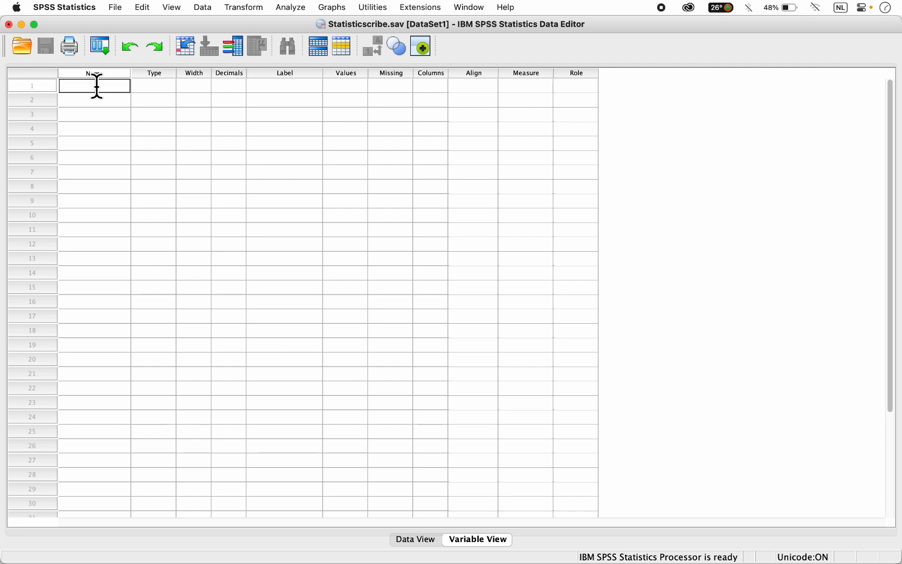
text(scores)
key(Return)
text(Te)
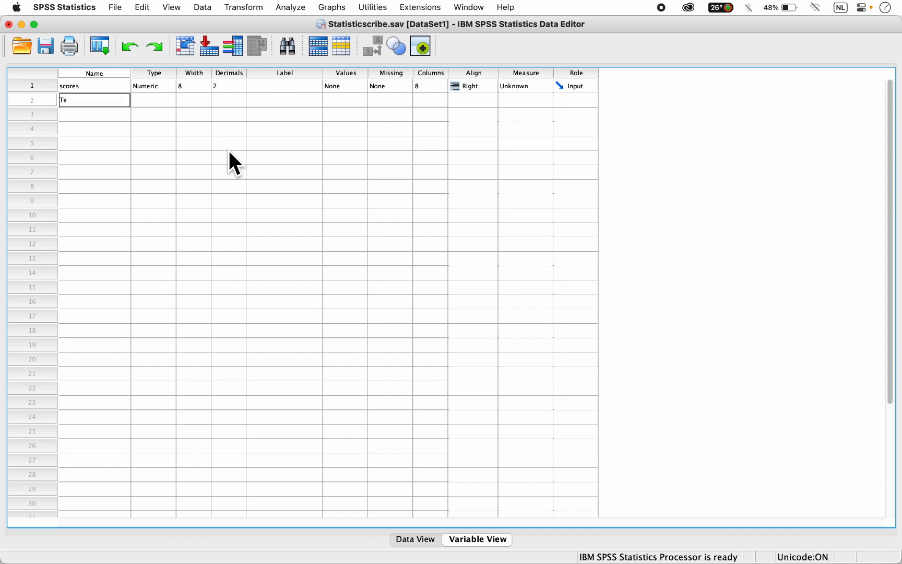
text(aching_Method)
key(Return)
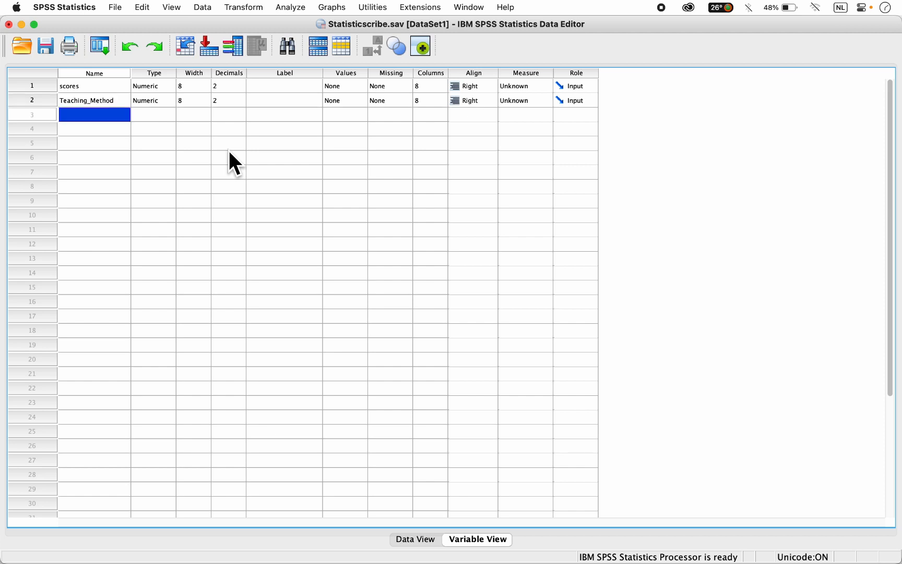
Step: Set the decimals of both the scores and Teaching_Method variables to 0
key(Up)
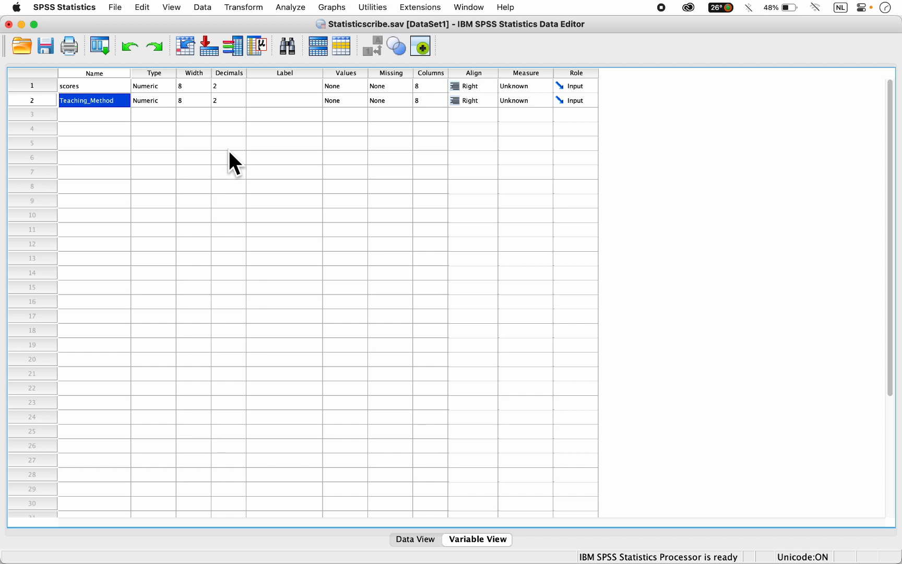
key(Up)
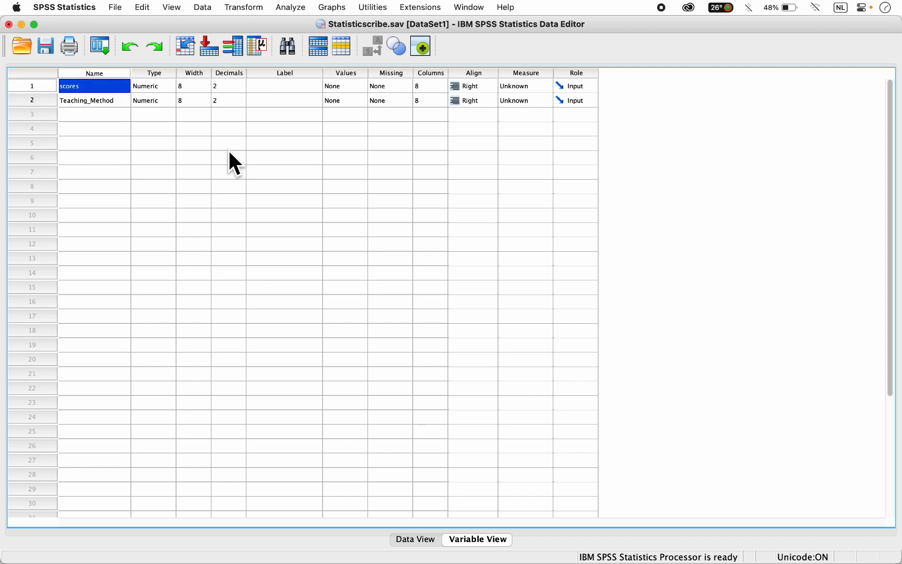
key(Right)
key(Right)
key(Right)
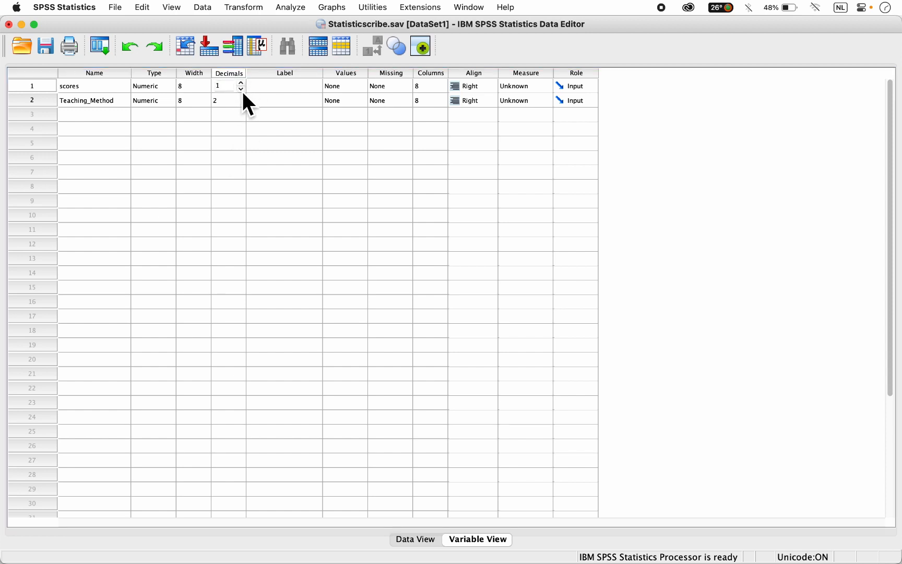
click(302, 90)
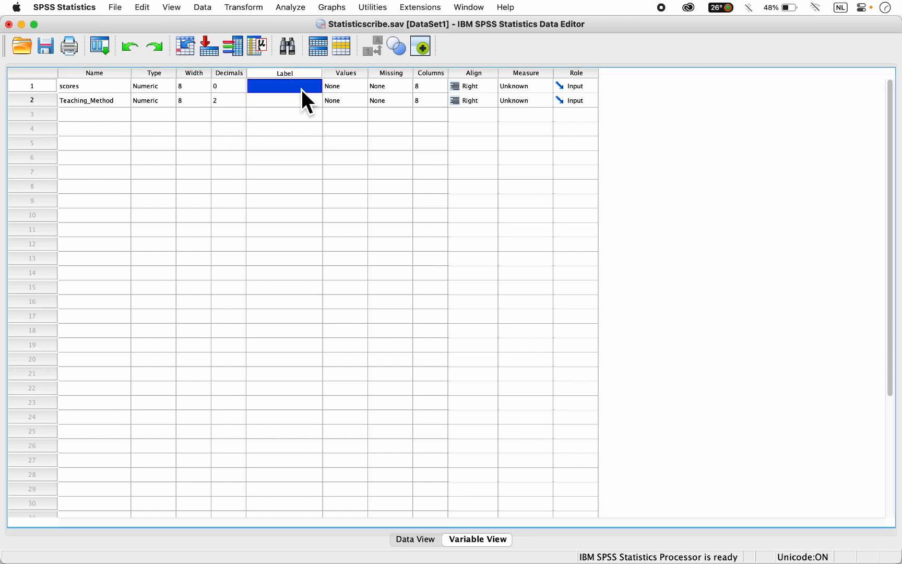
click(238, 106)
click(242, 106)
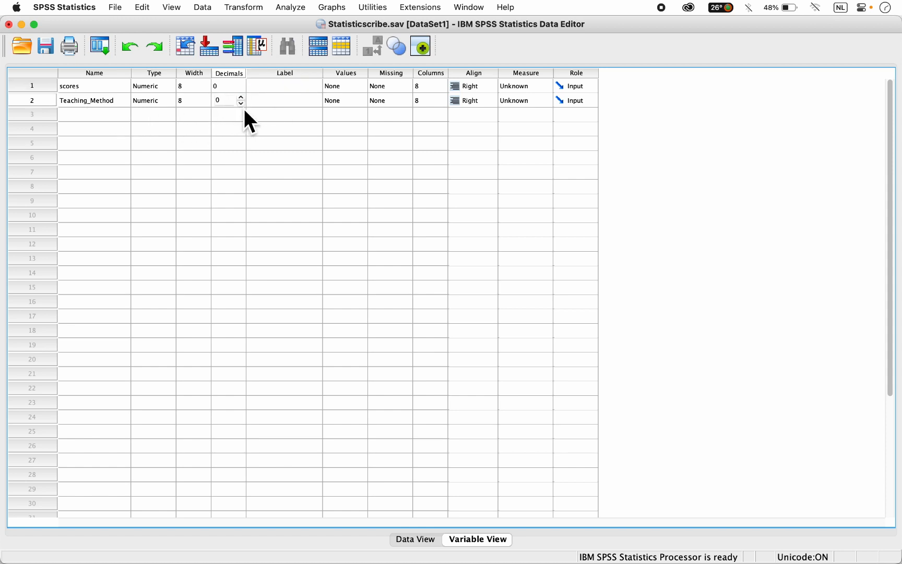
click(104, 115)
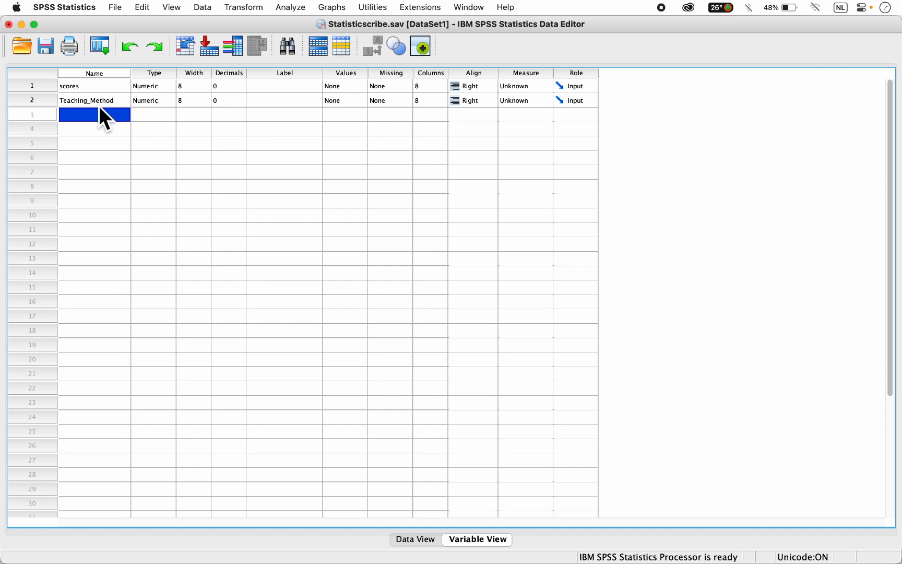
Step: Give the scores variable the label "Test Scores of Students"
click(287, 85)
click(283, 87)
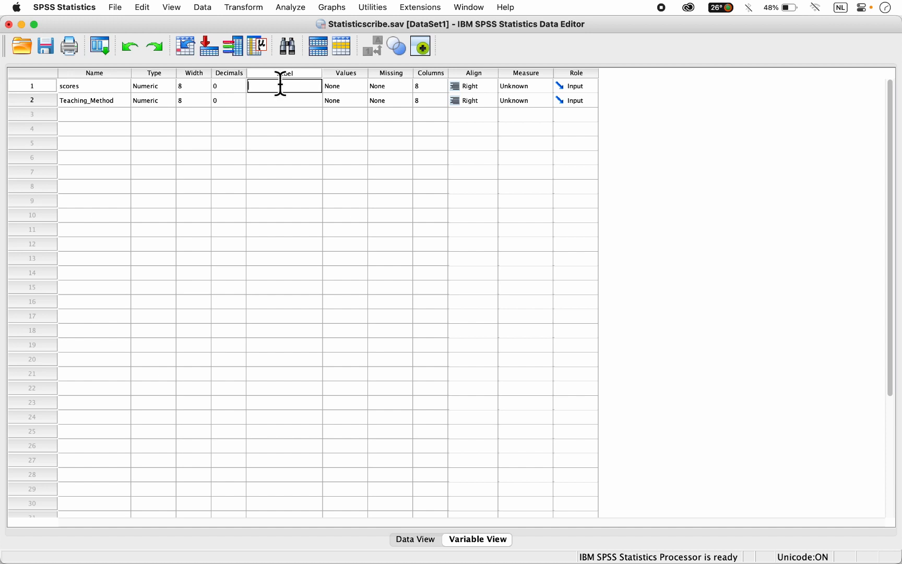
text(TEs)
key(BackSpace)
key(BackSpace)
text(est Score of Students)
key(Return)
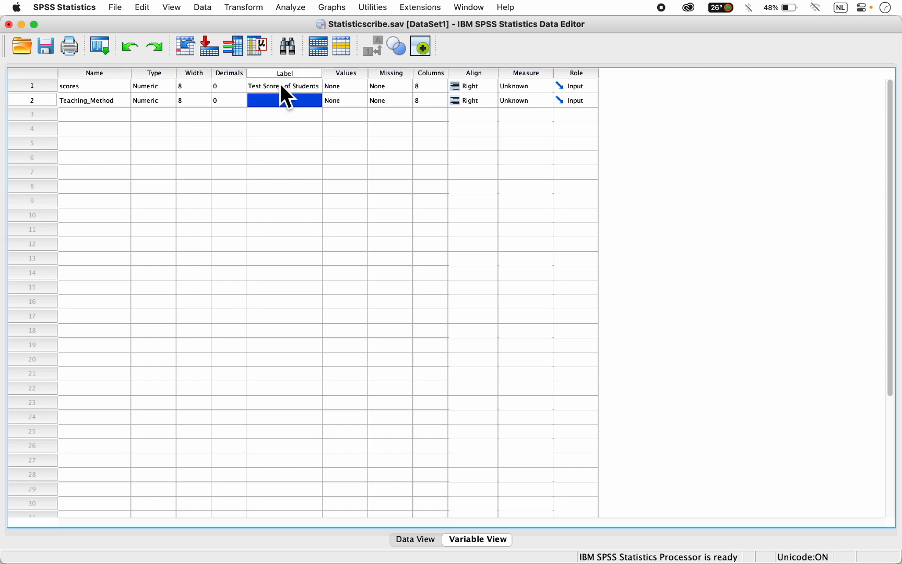
Step: Give the Teaching_Method variable the label "Method of Teaching"
text(Me)
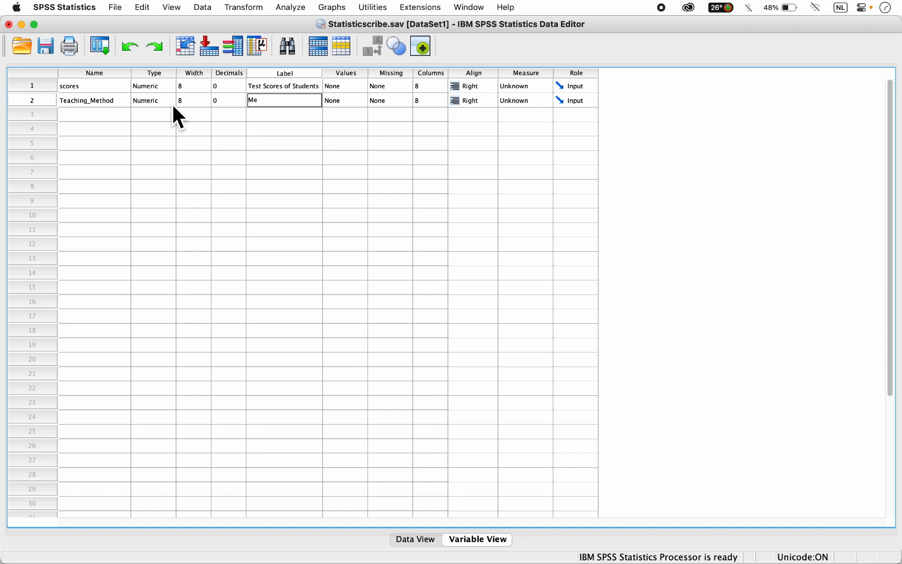
text(tyhod)
key(BackSpace)
key(BackSpace)
key(BackSpace)
text(hod of Teaching)
key(Tab)
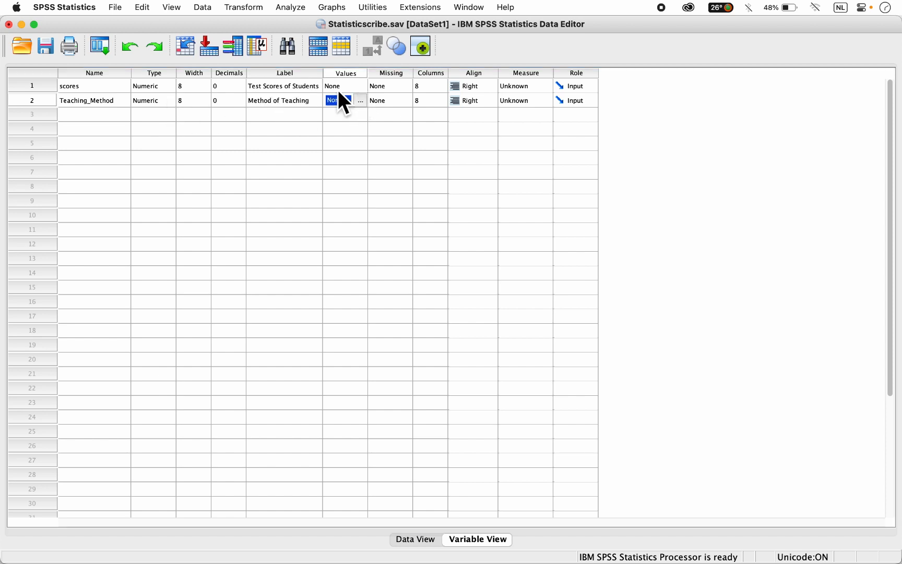
Step: Set the measurement level of scores to Scale and of Teaching_Method to Nominal
click(538, 89)
click(533, 91)
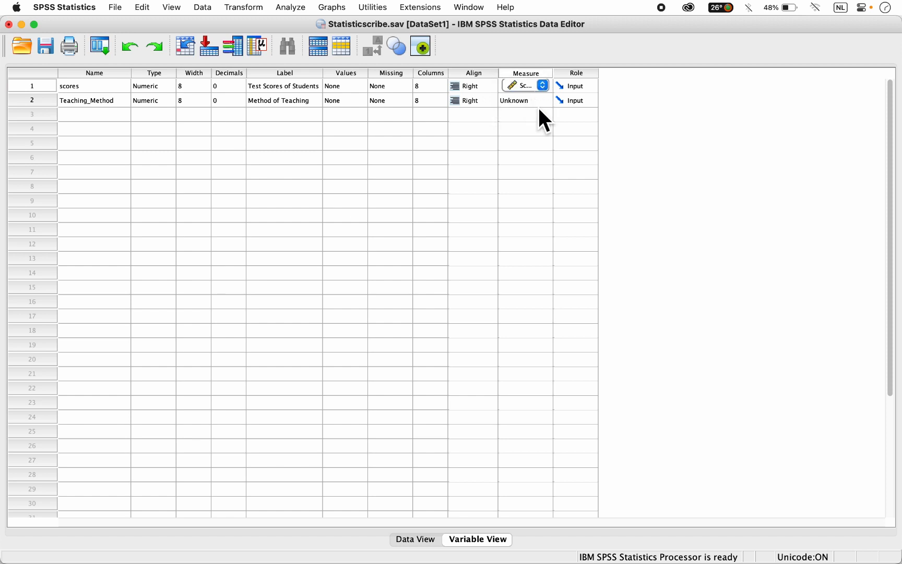
click(538, 101)
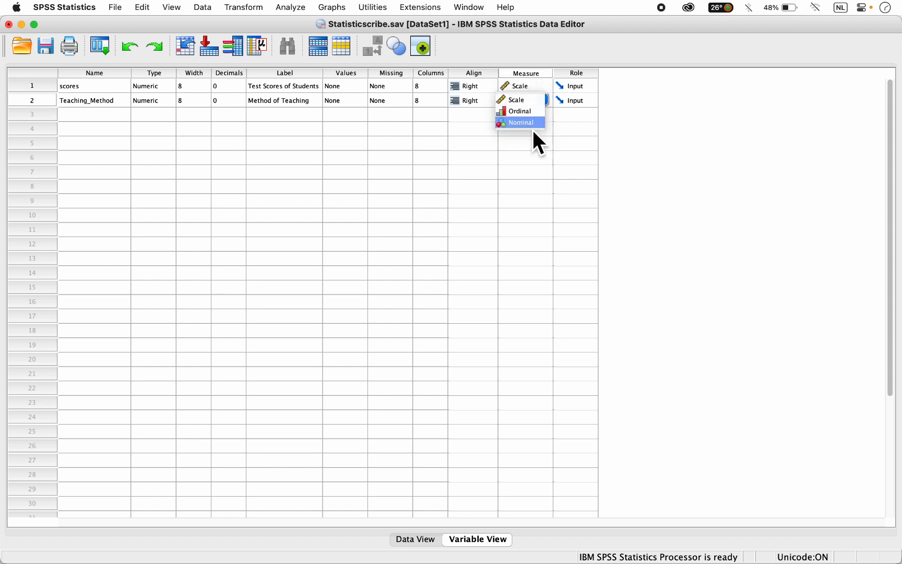
click(528, 124)
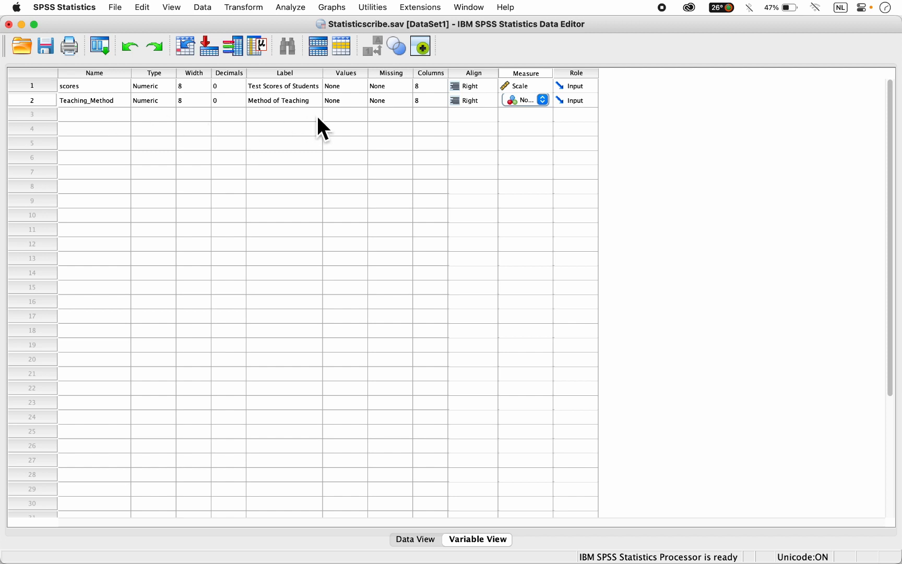
Step: Open the value labels of Teaching_Method and add value 1 with the label "Method A"
click(364, 107)
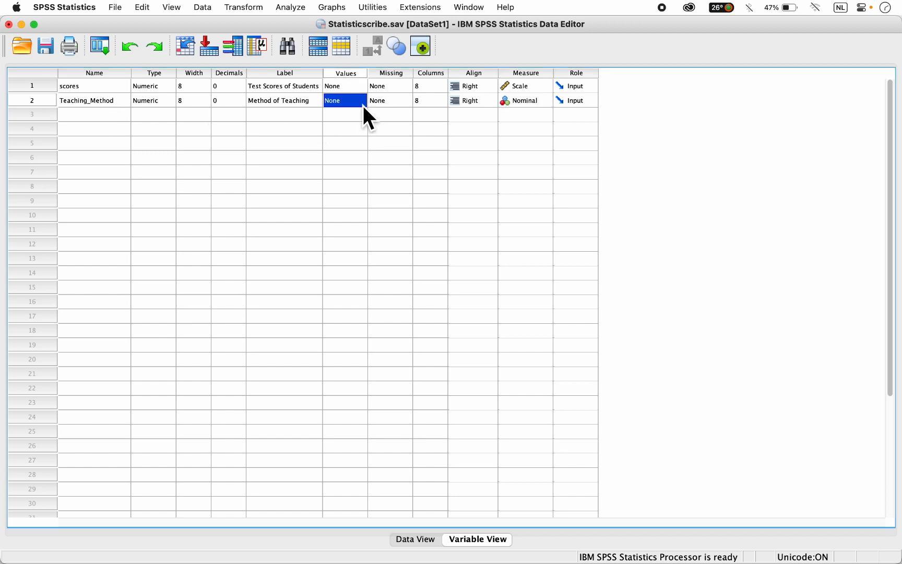
click(367, 107)
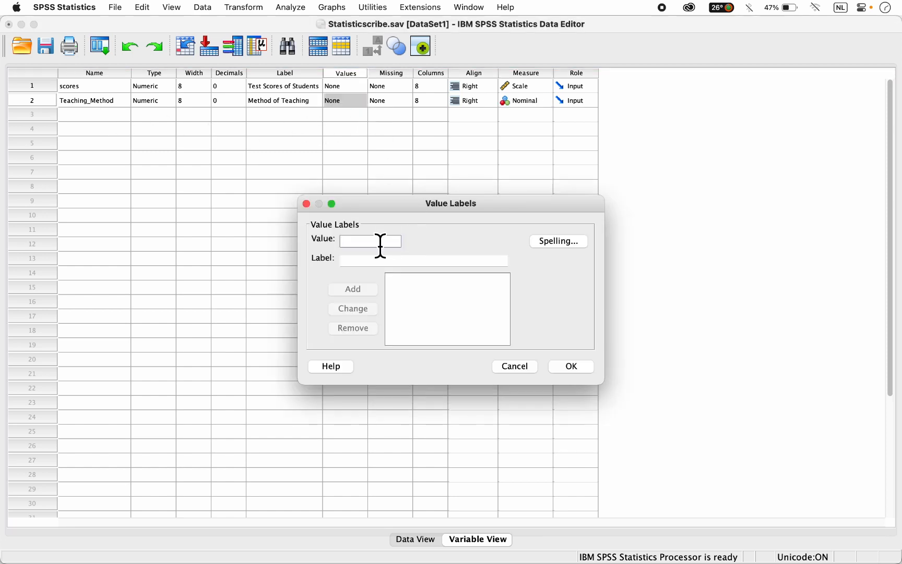
text(1)
key(Tab)
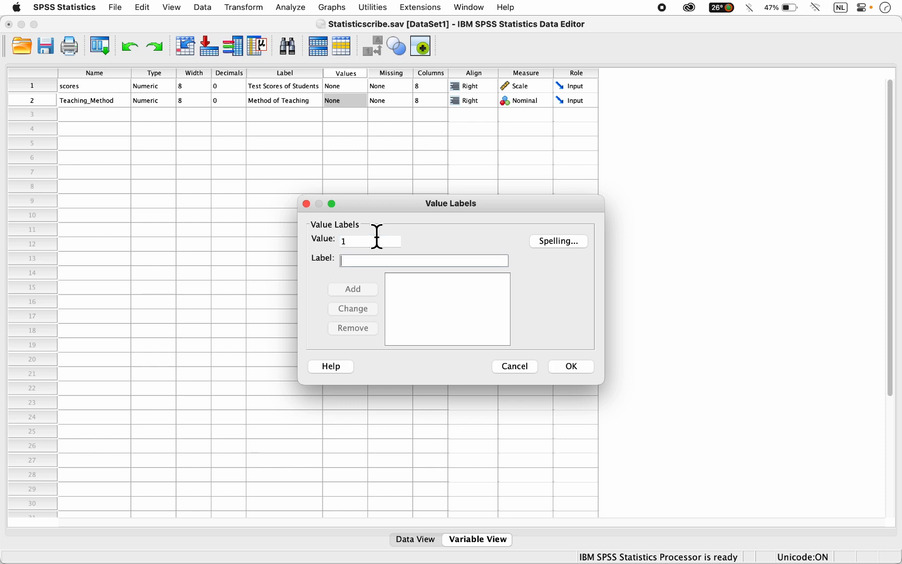
text(Method )
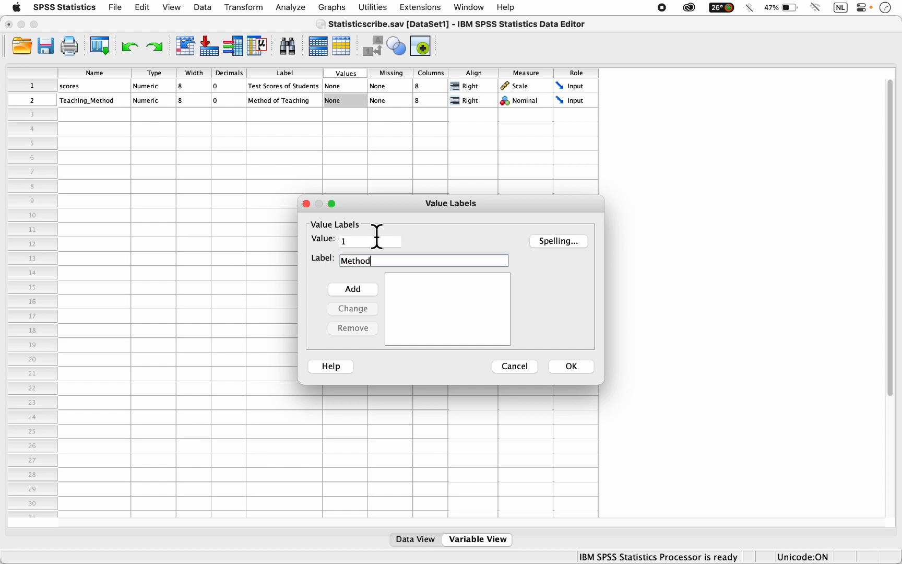
text(A)
click(357, 289)
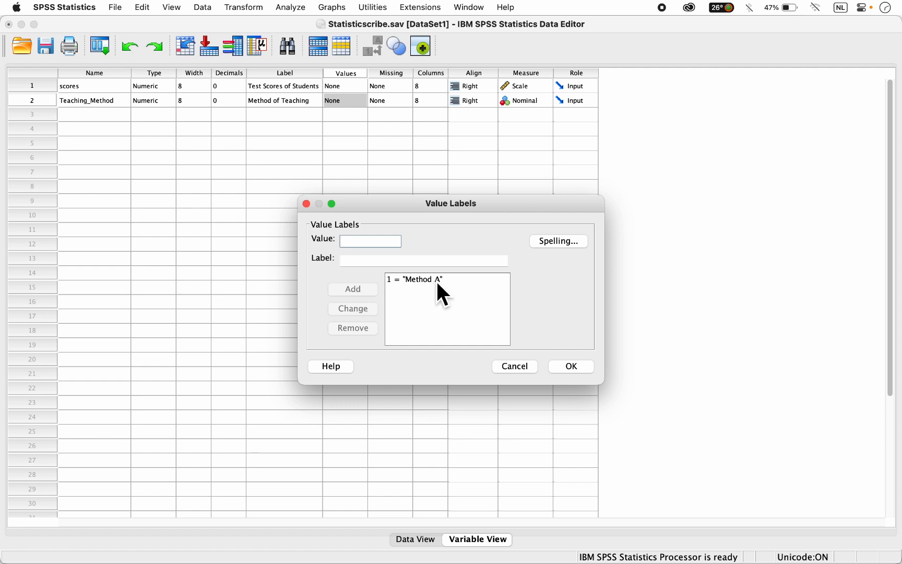
Step: Add value 2 with the label "Method K" to the Teaching_Method value labels
text(2)
click(373, 259)
text(Method B)
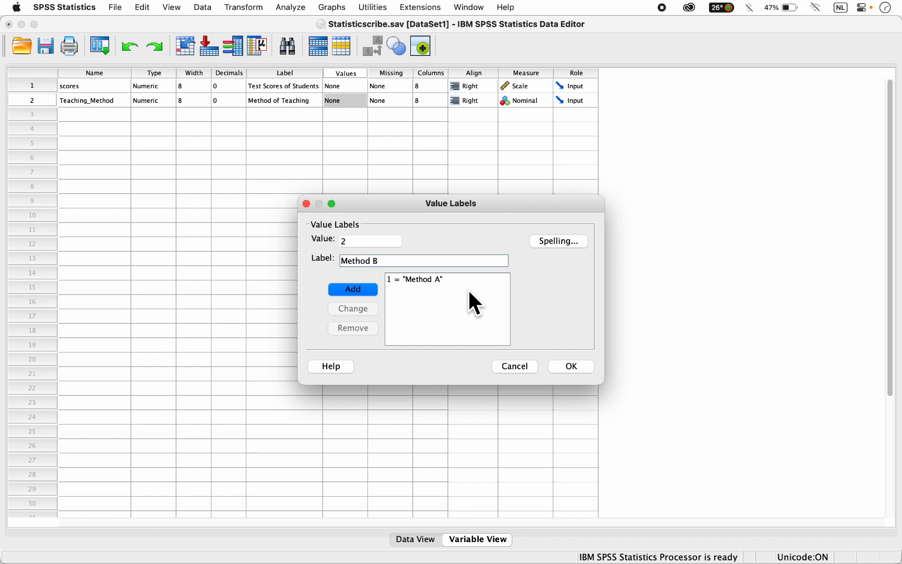
key(BackSpace)
text(K)
click(366, 292)
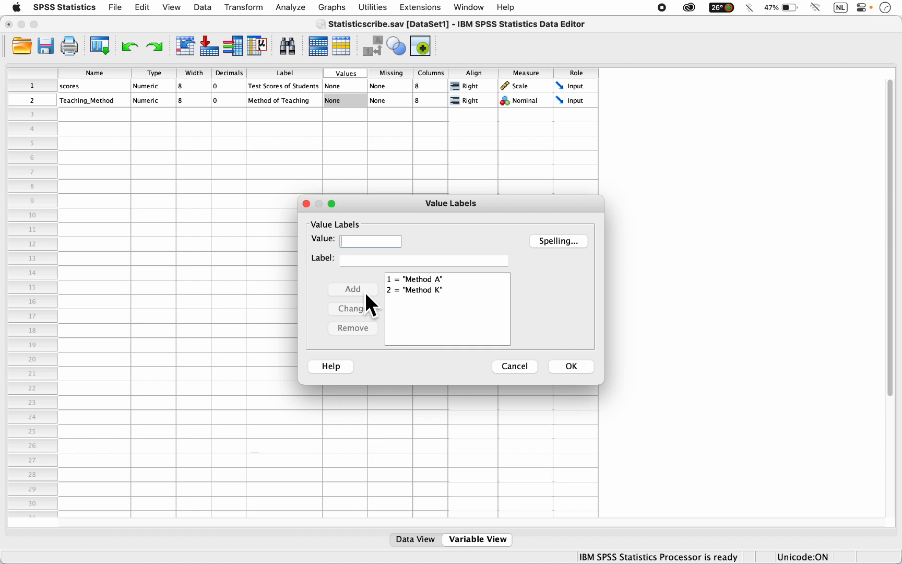
Step: Change the label of value 2 to "Method B" in the Teaching_Method value labels
click(427, 290)
click(416, 291)
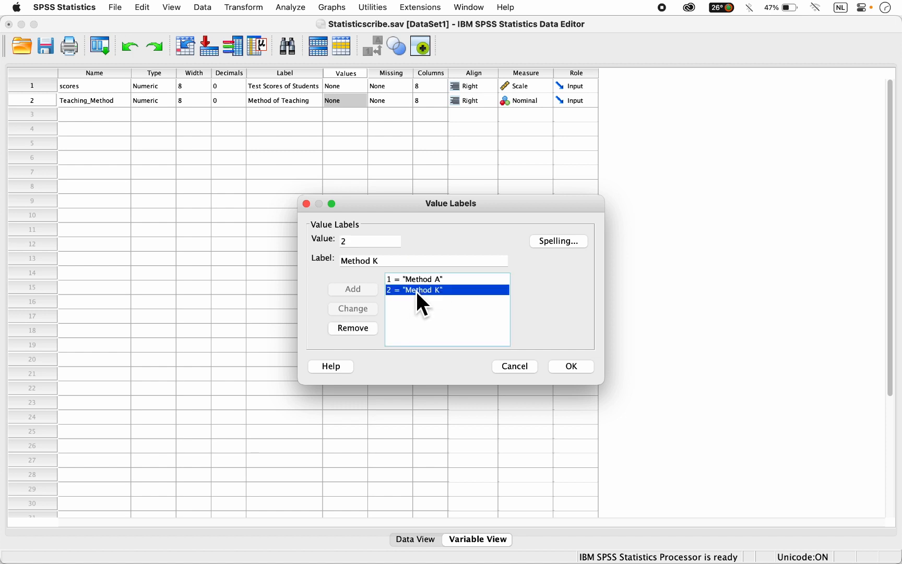
click(396, 262)
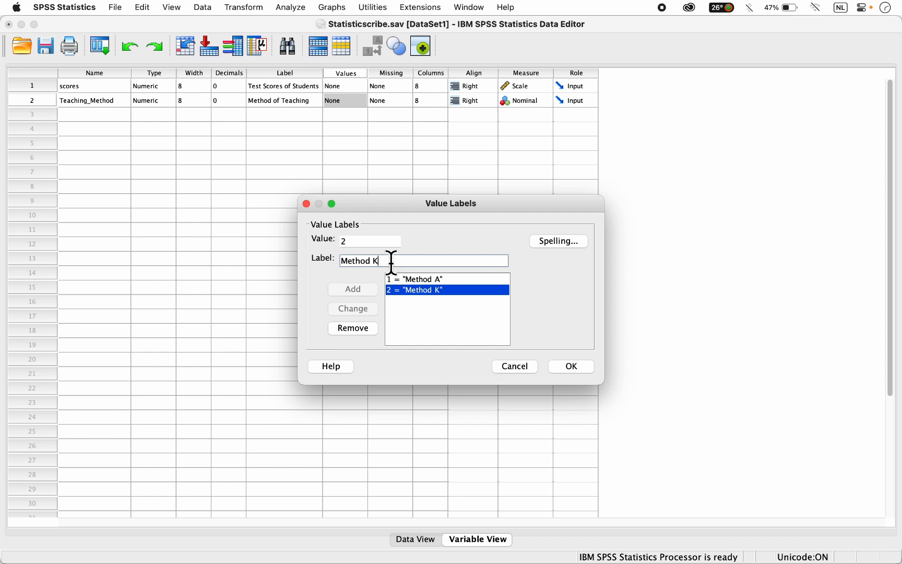
key(BackSpace)
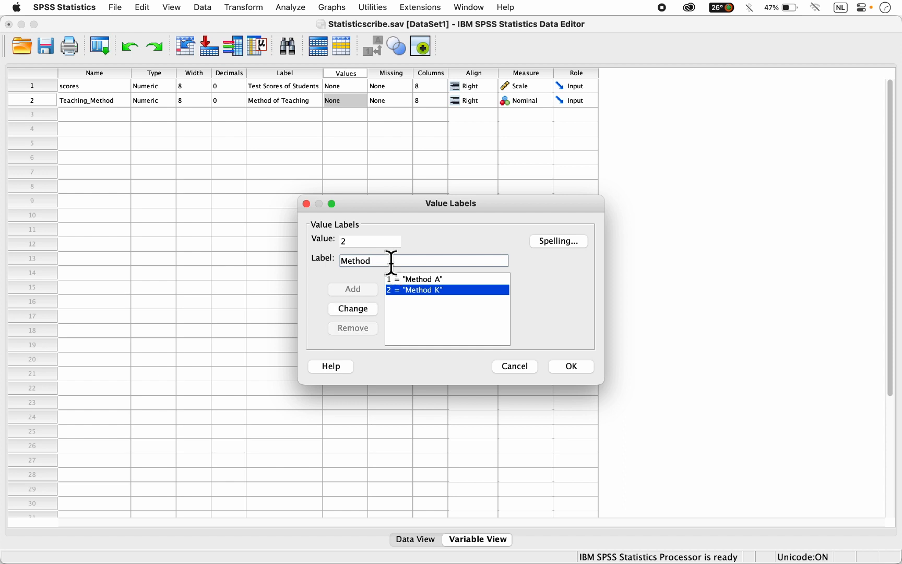
text(B)
click(356, 309)
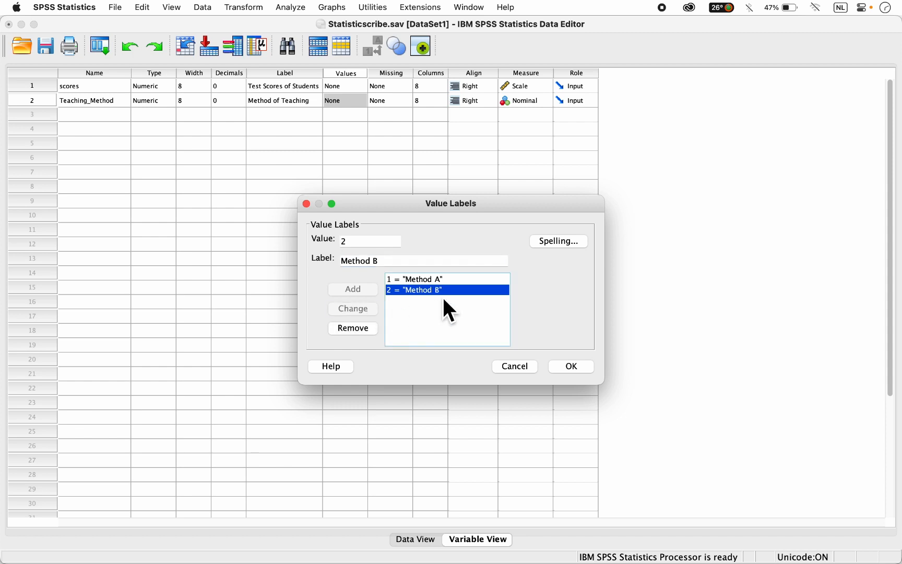
Step: Add value 3 with the label "Method C" to the Teaching_Method value labels and apply the labels
click(368, 241)
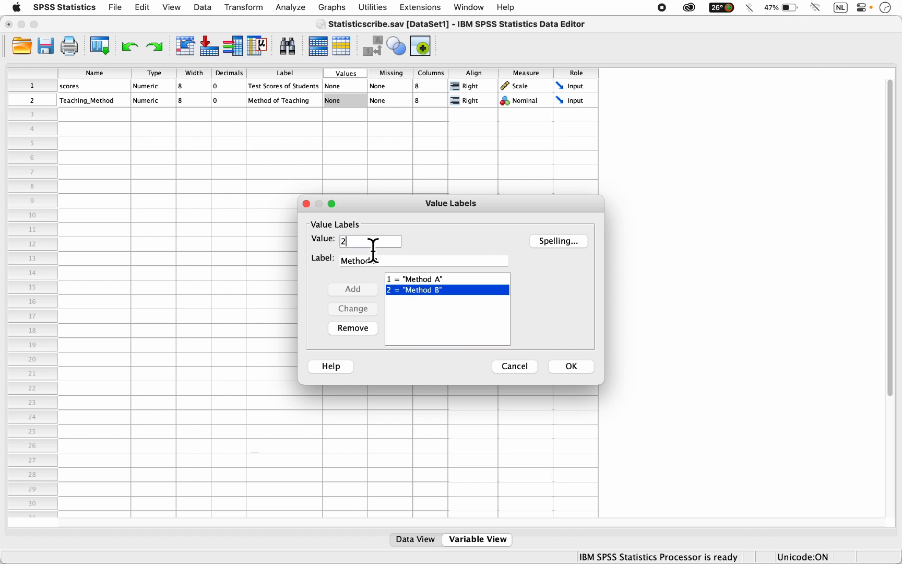
key(BackSpace)
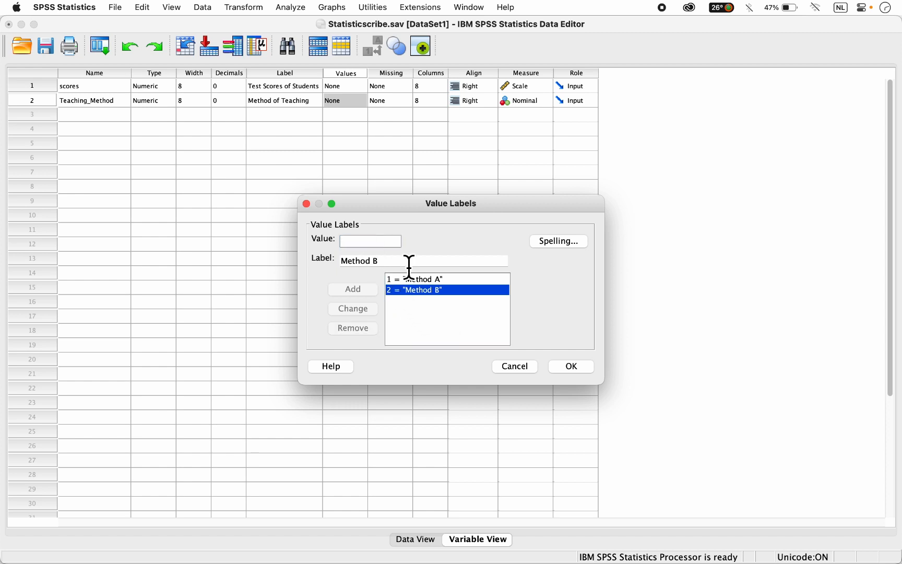
drag(402, 261, 309, 265)
key(BackSpace)
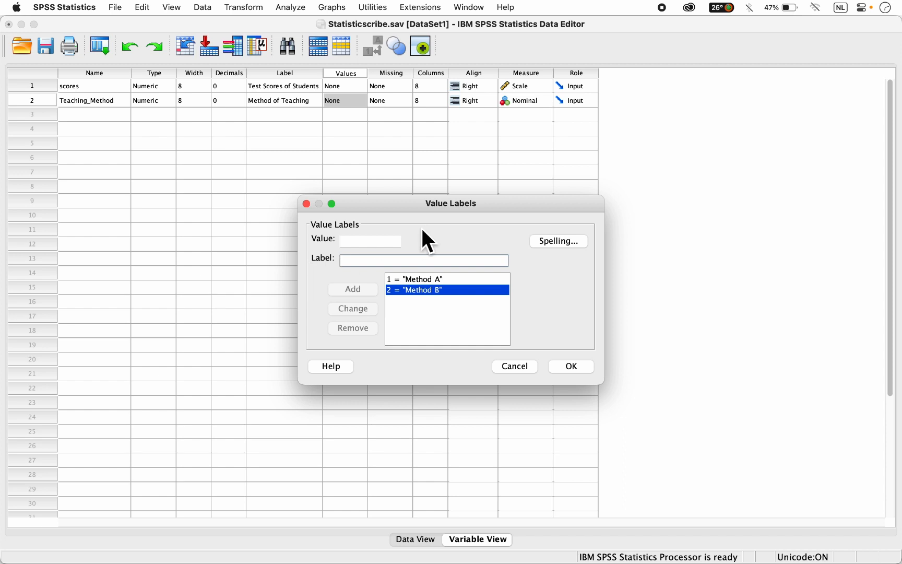
click(384, 243)
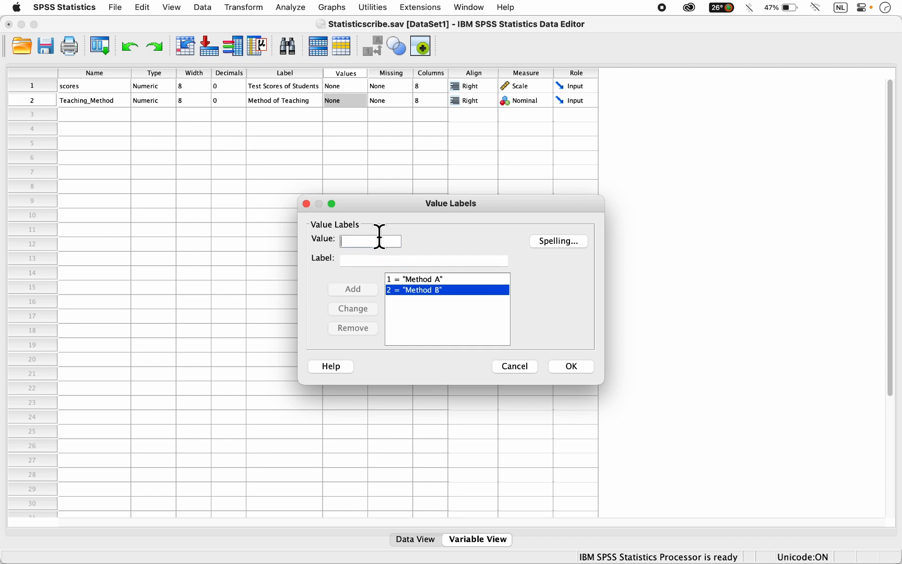
text(3)
key(Tab)
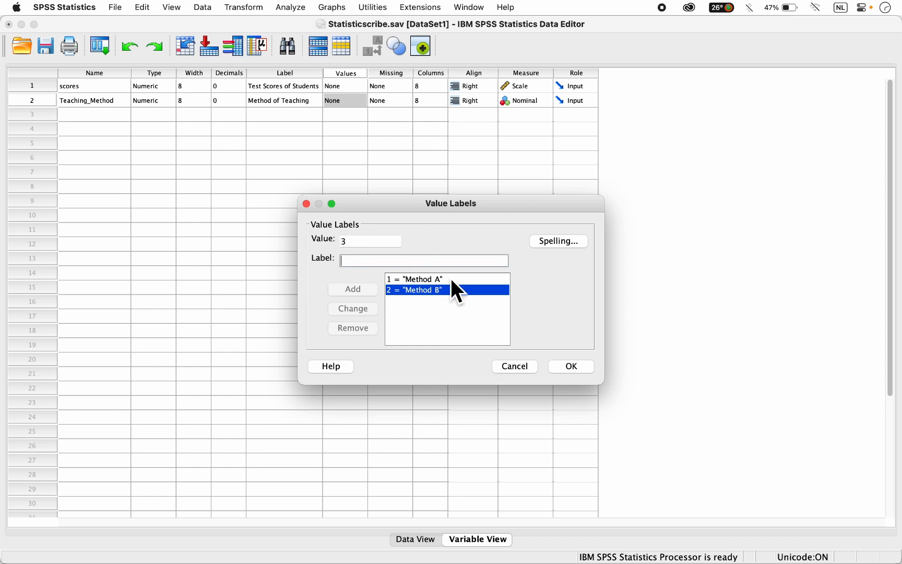
text(Meht)
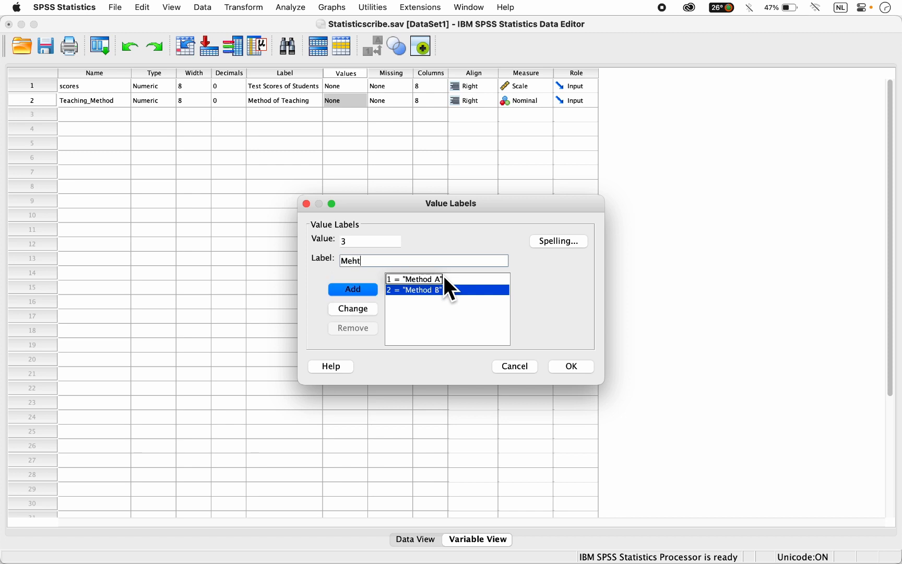
key(BackSpace)
key(BackSpace)
text(thod C)
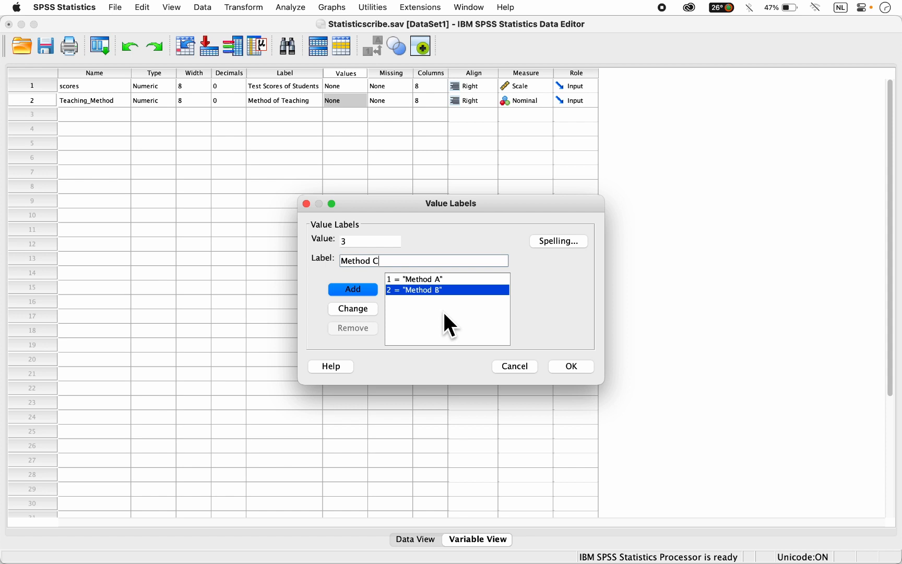
key(Return)
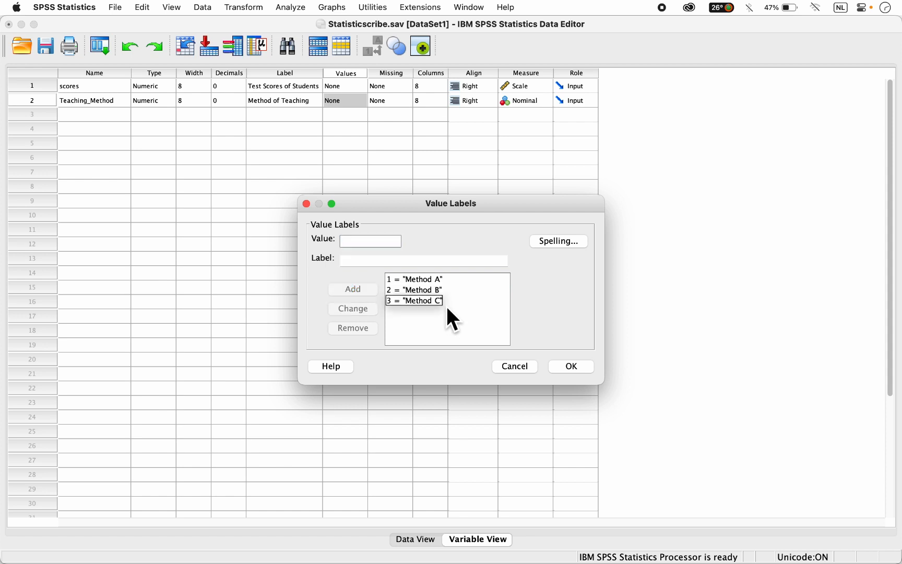
click(571, 366)
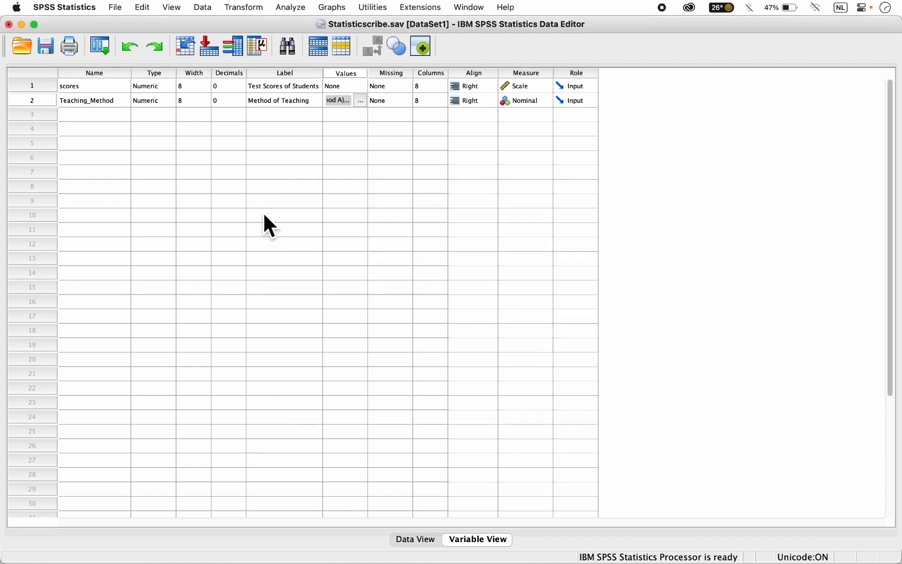
Step: In the data view, widen the scores and Teaching_Method columns and tile the editor window beside the Word table
click(110, 118)
click(108, 115)
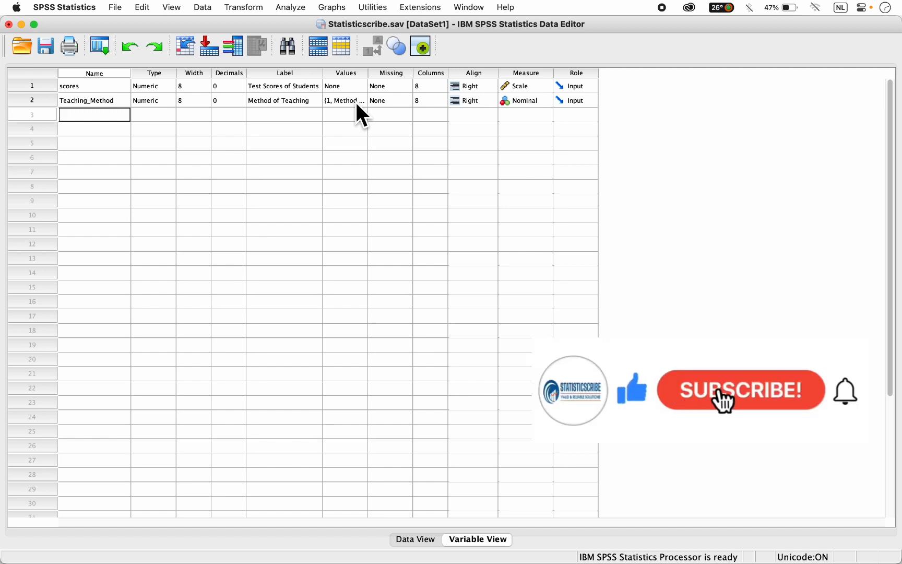
click(416, 539)
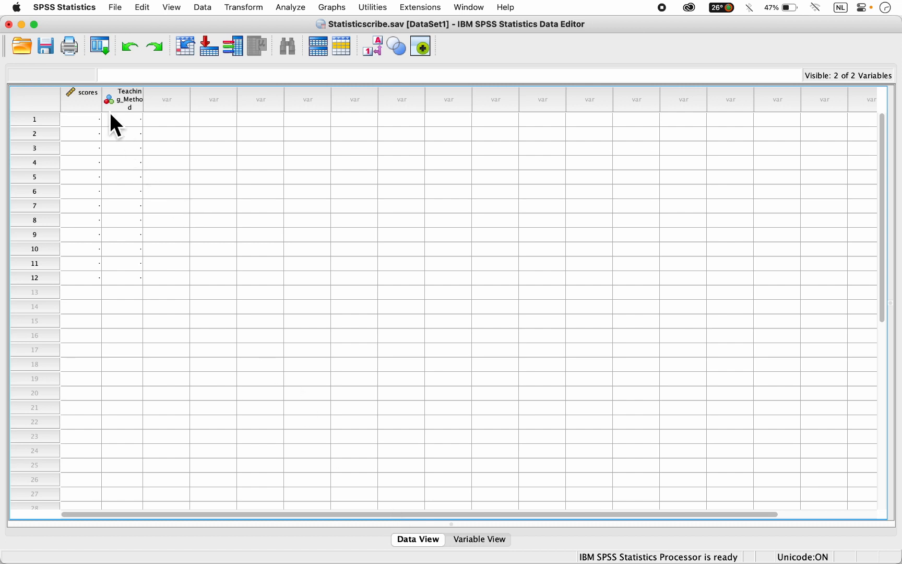
drag(112, 113, 249, 108)
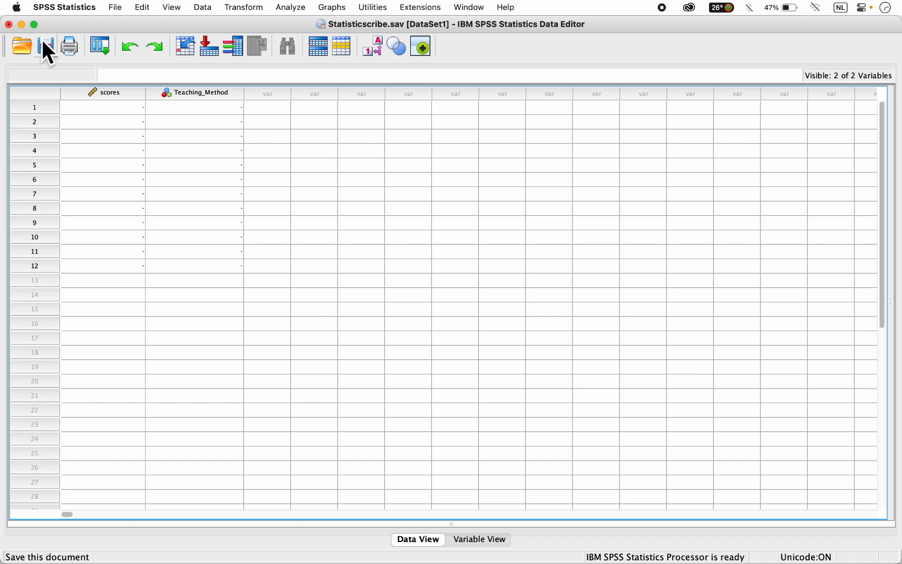
mouse_move(35, 25)
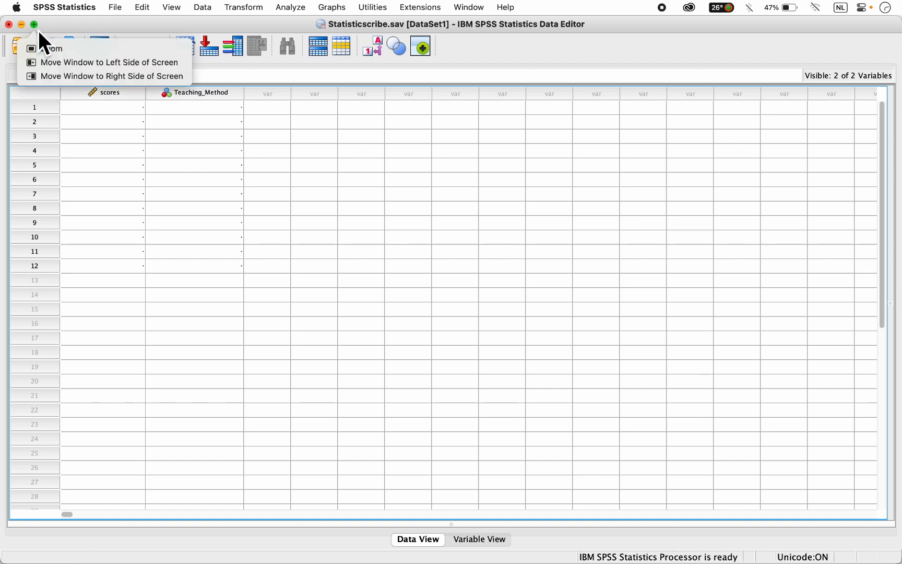
click(61, 79)
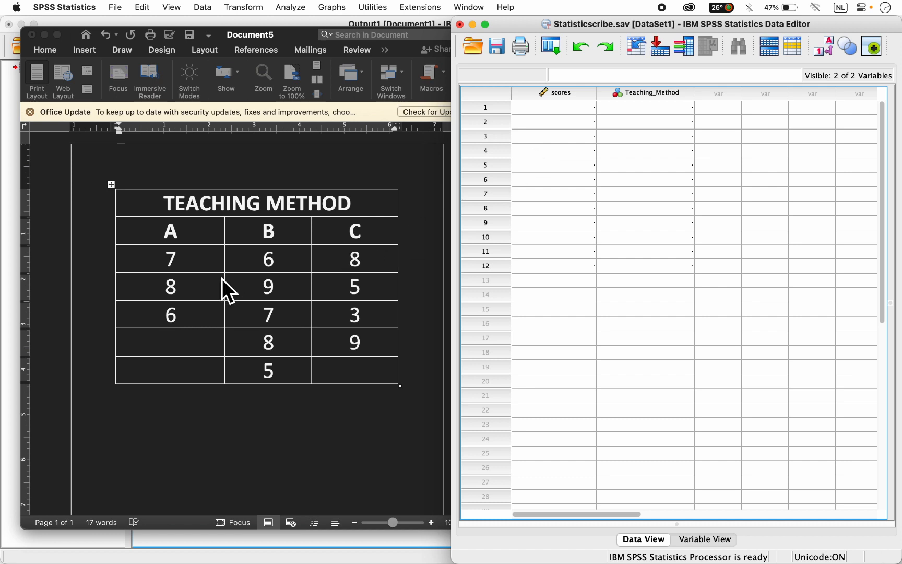
Step: Switch to Word and examine the test scores by column and by row under teaching methods A, B and C
click(168, 267)
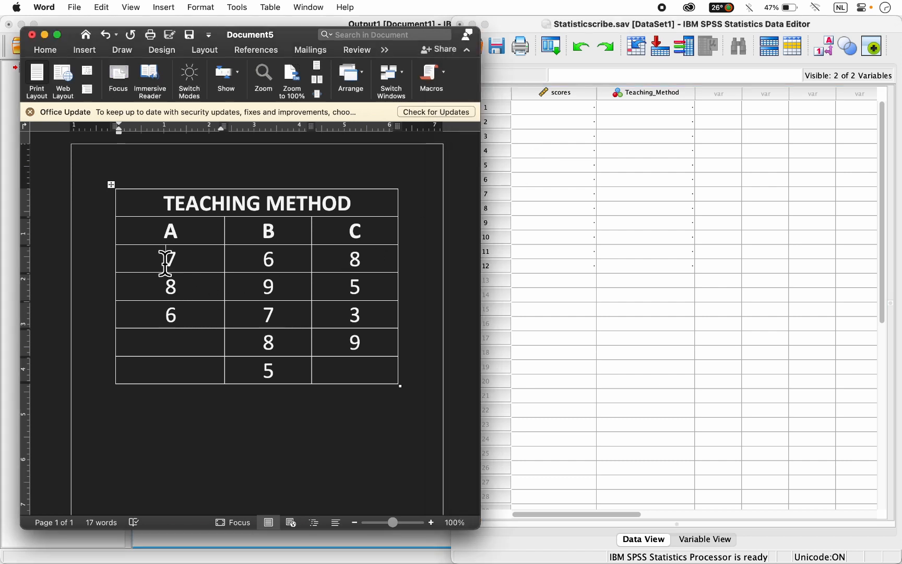
drag(165, 262, 176, 316)
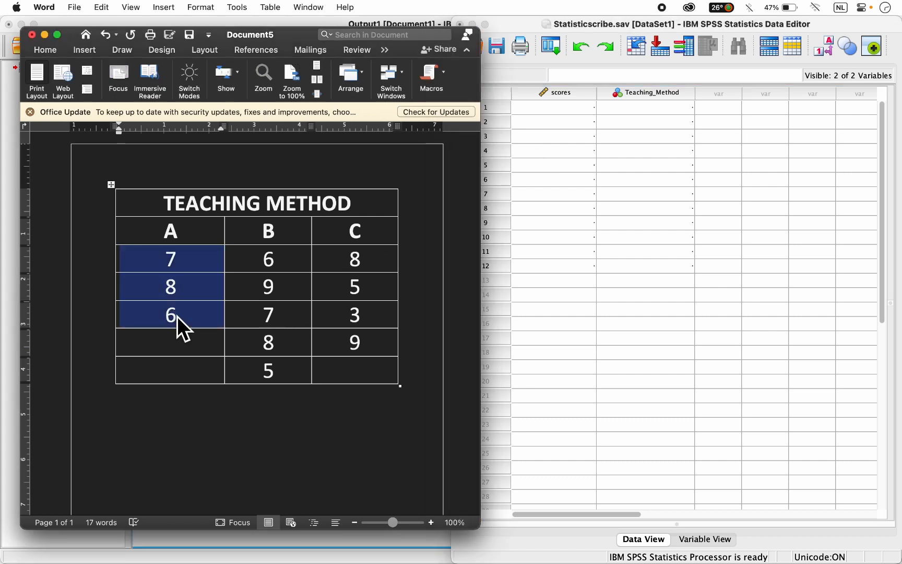
click(171, 265)
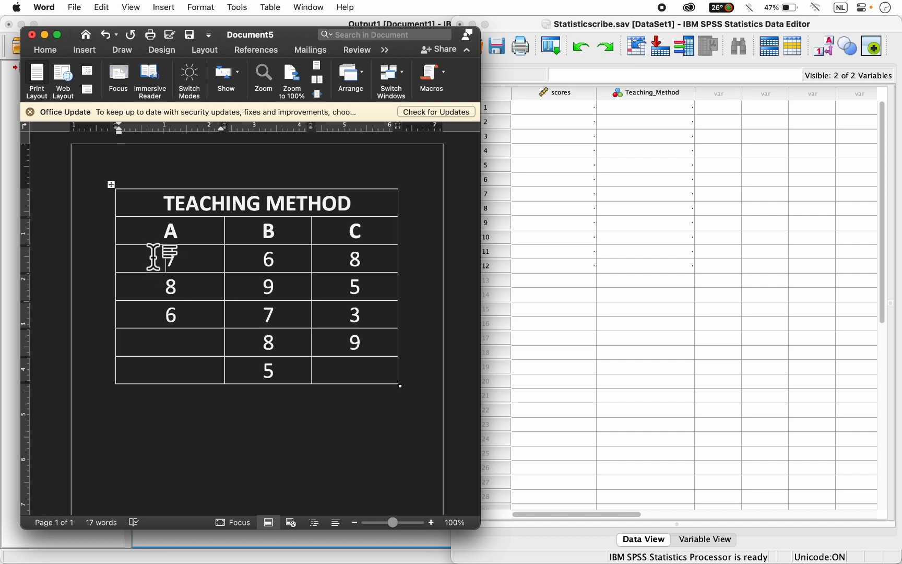
drag(244, 262, 256, 359)
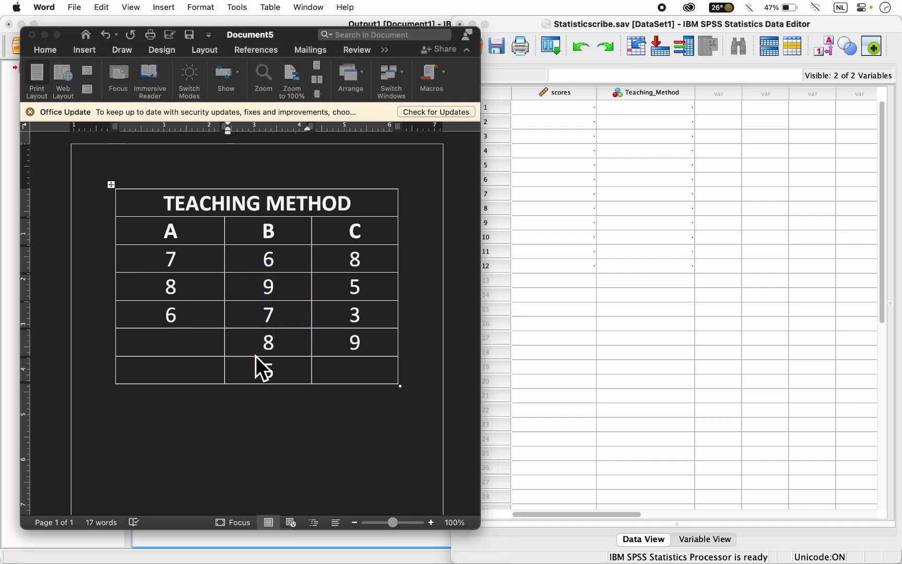
click(147, 261)
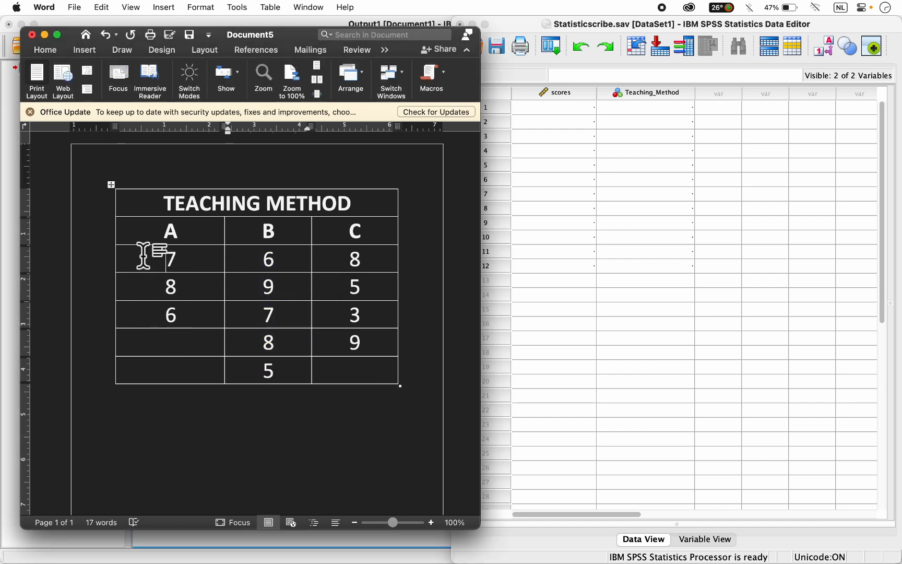
drag(146, 263, 477, 262)
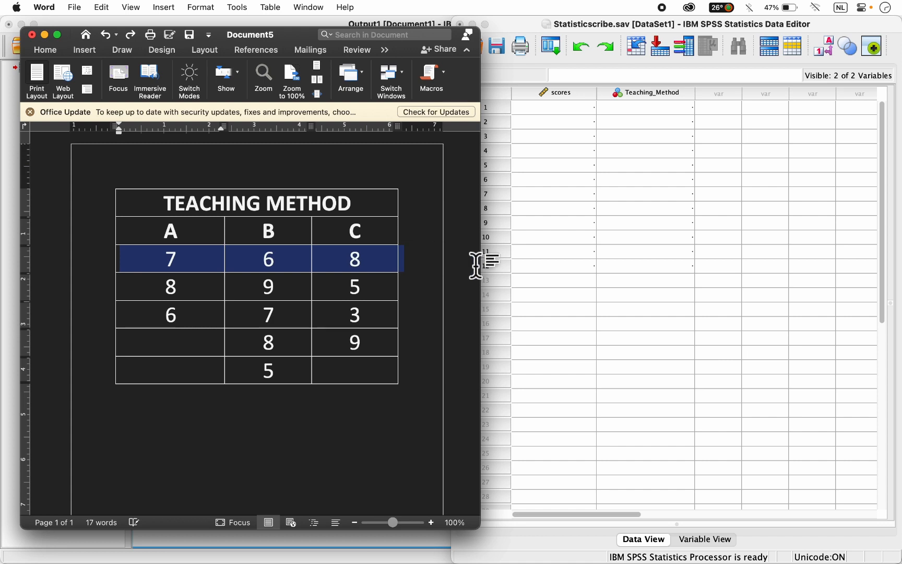
click(225, 294)
drag(254, 293, 276, 295)
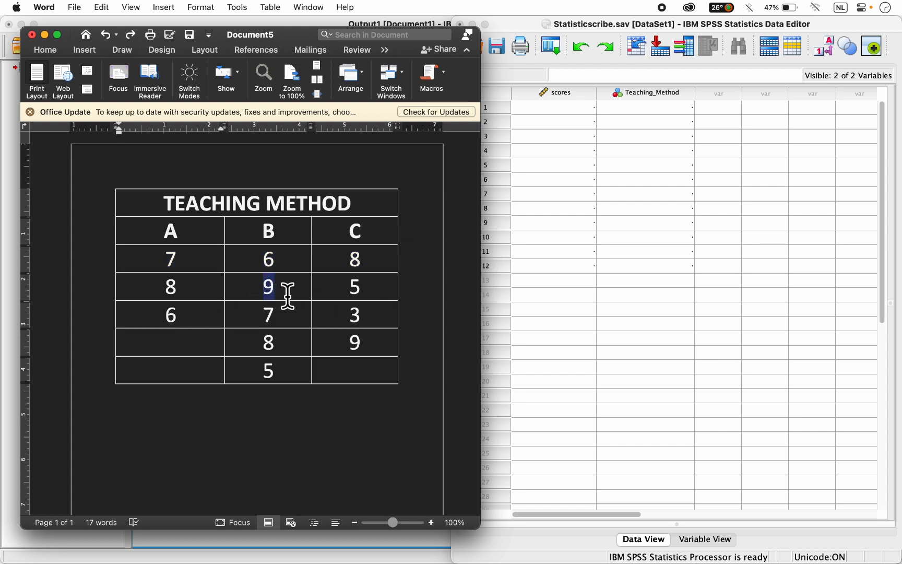
drag(341, 328, 388, 332)
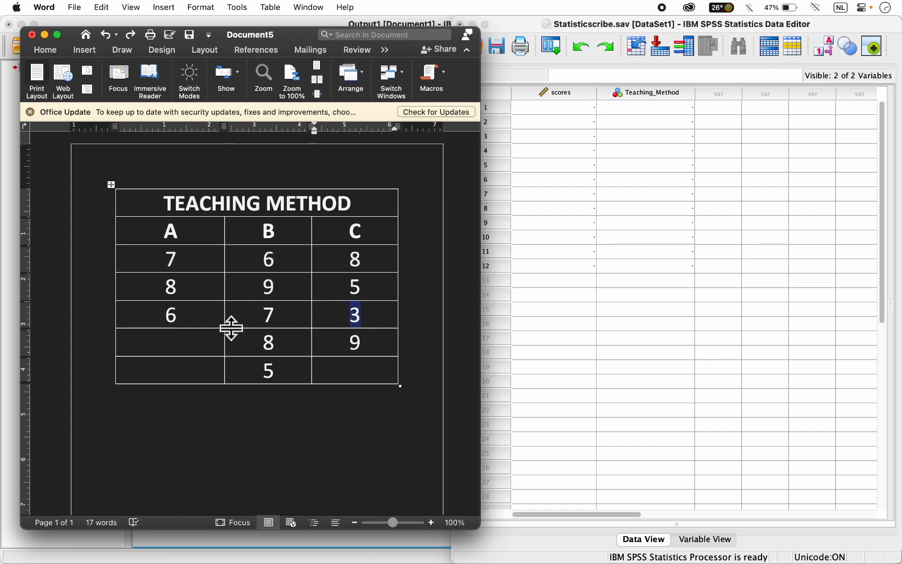
drag(160, 292, 206, 297)
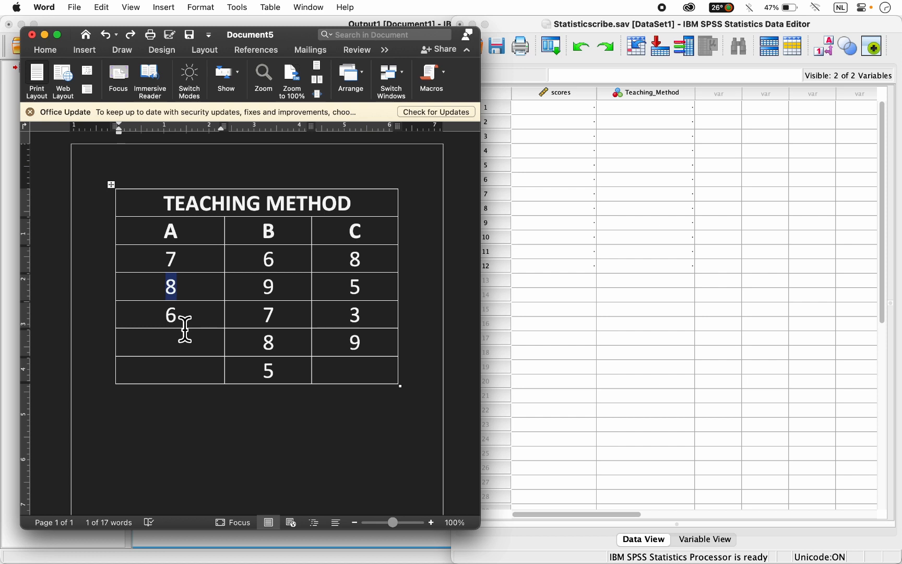
Step: Highlight the Method A scores in Word and enter 7, 8 and 6 in rows 1 to 3 of the SPSS scores variable
click(166, 265)
drag(166, 265, 176, 318)
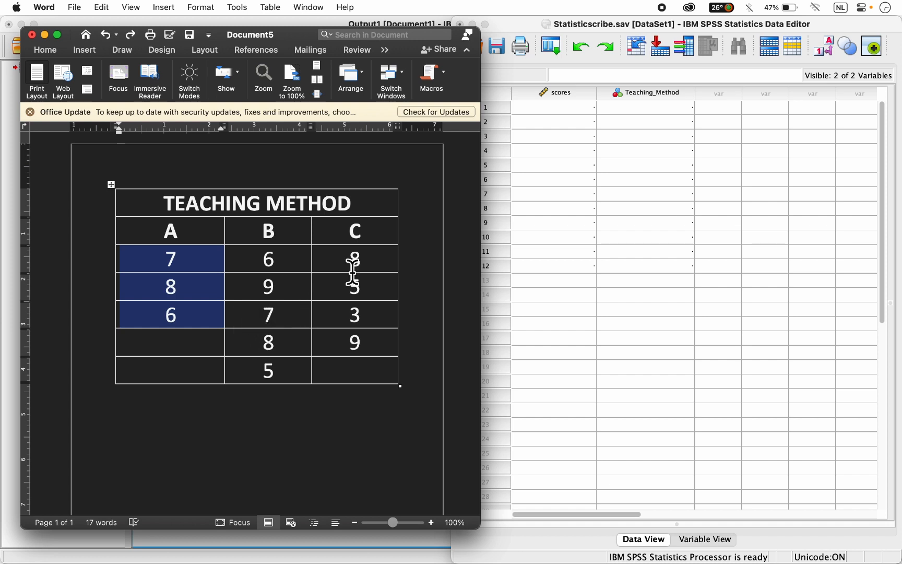
click(566, 108)
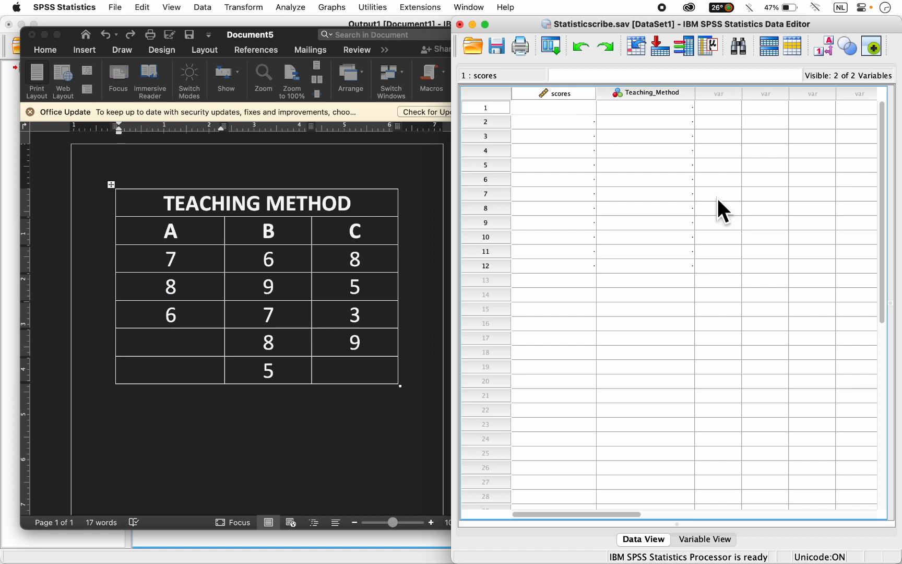
text(7)
key(Return)
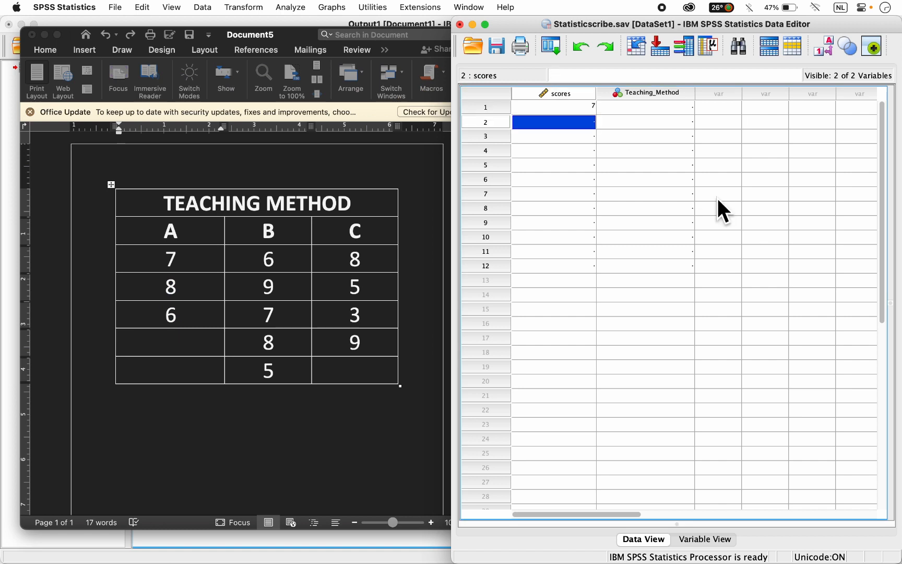
text(8)
key(Return)
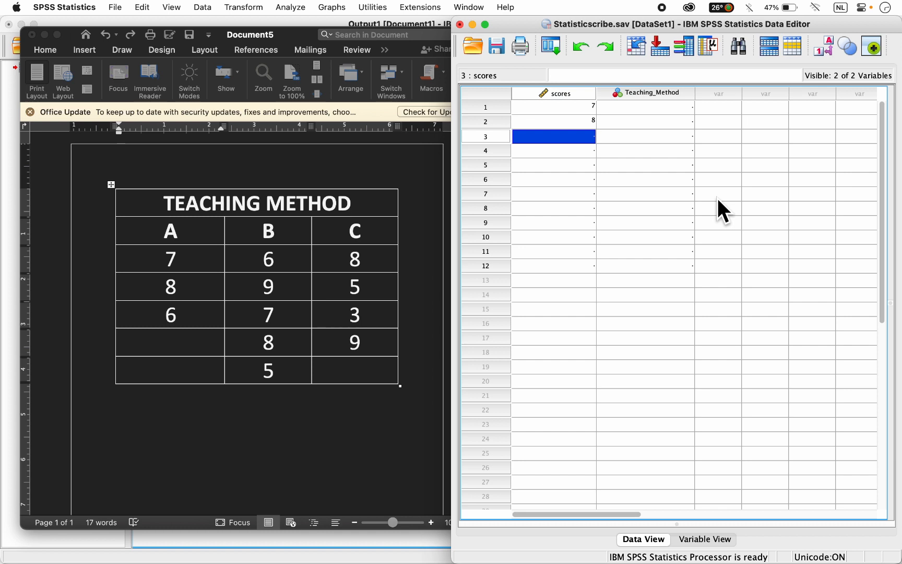
text(6)
key(Return)
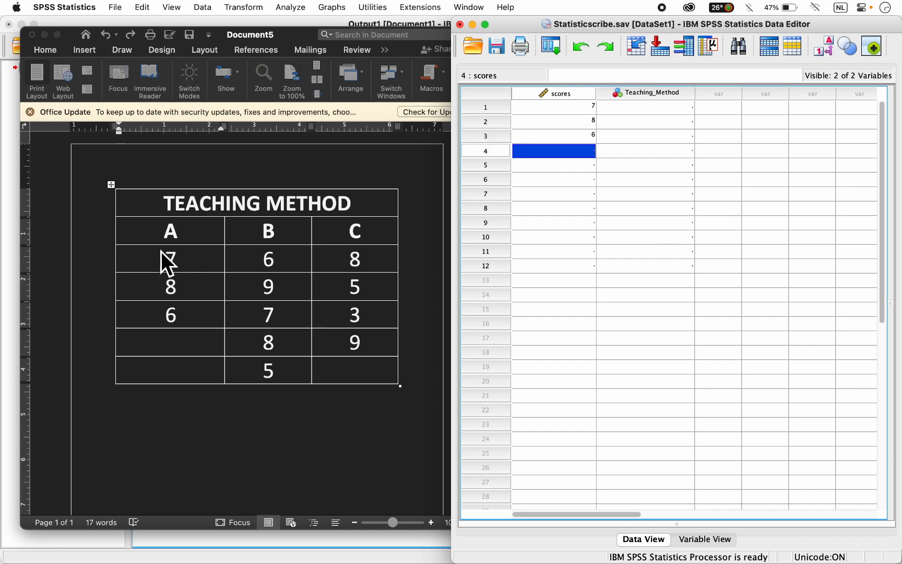
Step: Highlight the Method B scores in Word and enter 6, 9, 7, 8 and 5 in rows 4 to 8 of scores in SPSS
click(261, 258)
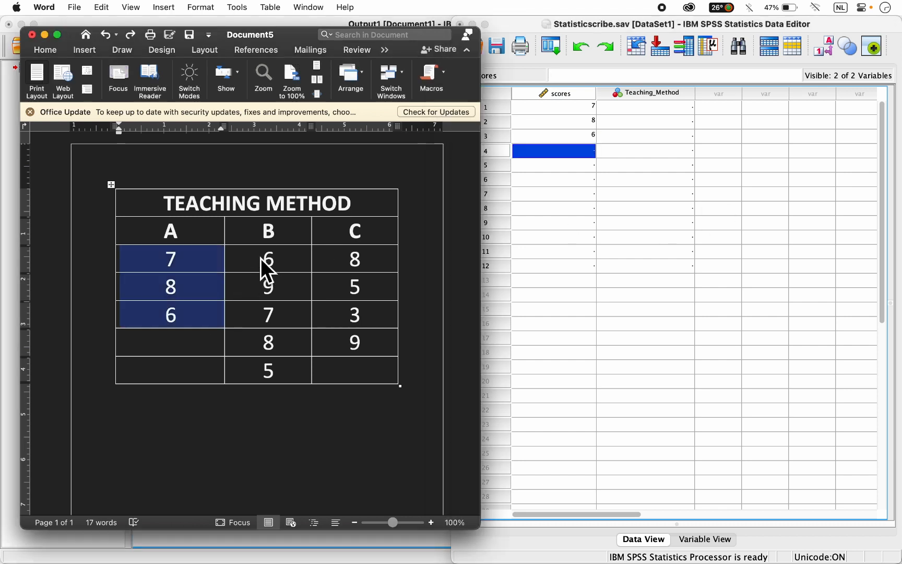
click(261, 258)
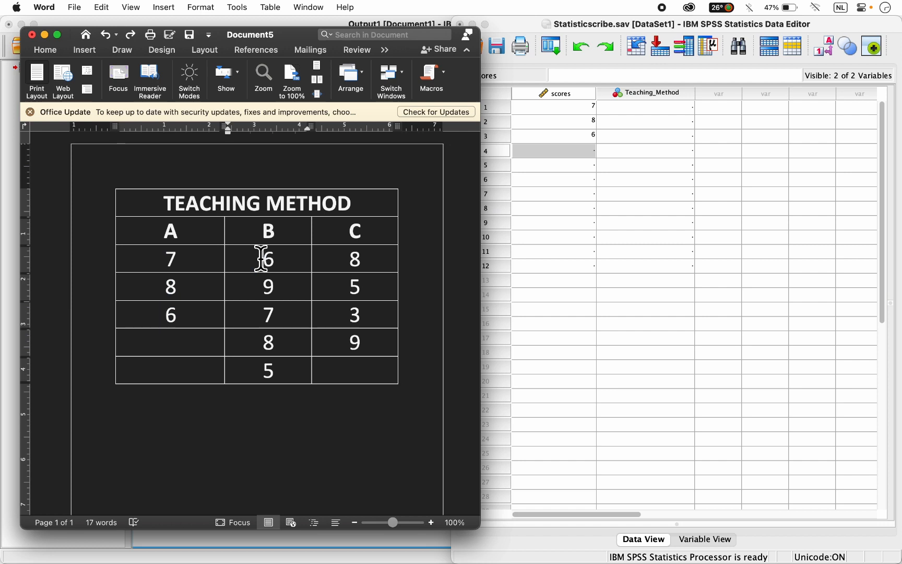
drag(261, 258, 286, 376)
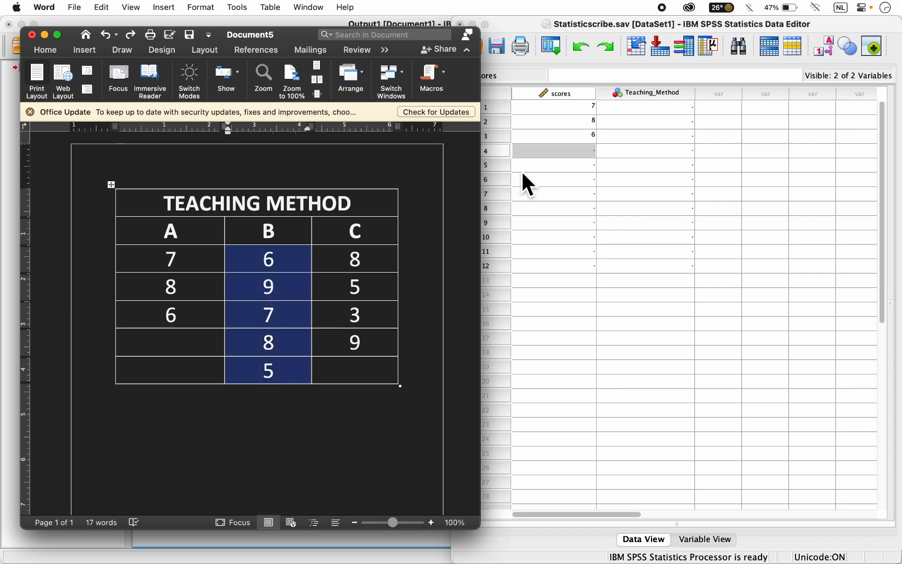
click(566, 153)
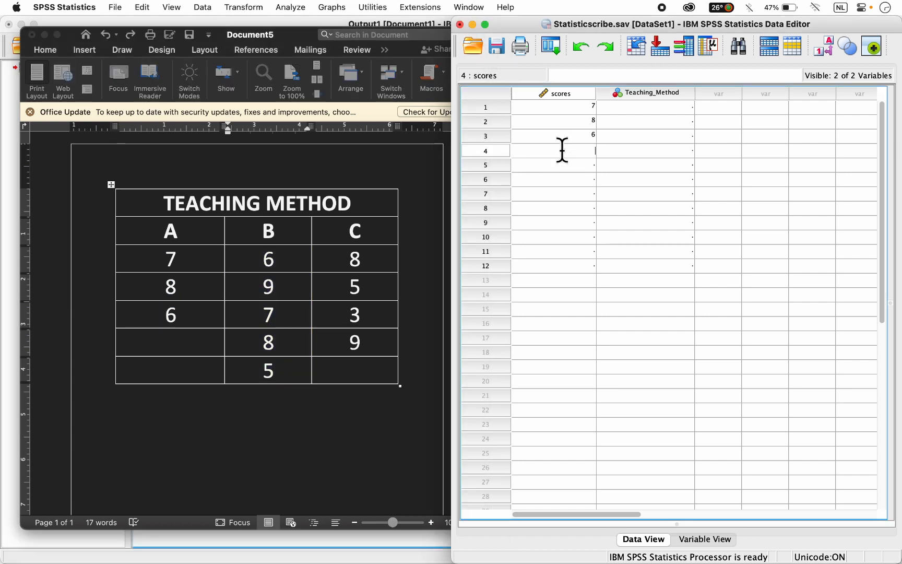
text(6)
key(Return)
text(9)
key(Return)
text(7)
key(Return)
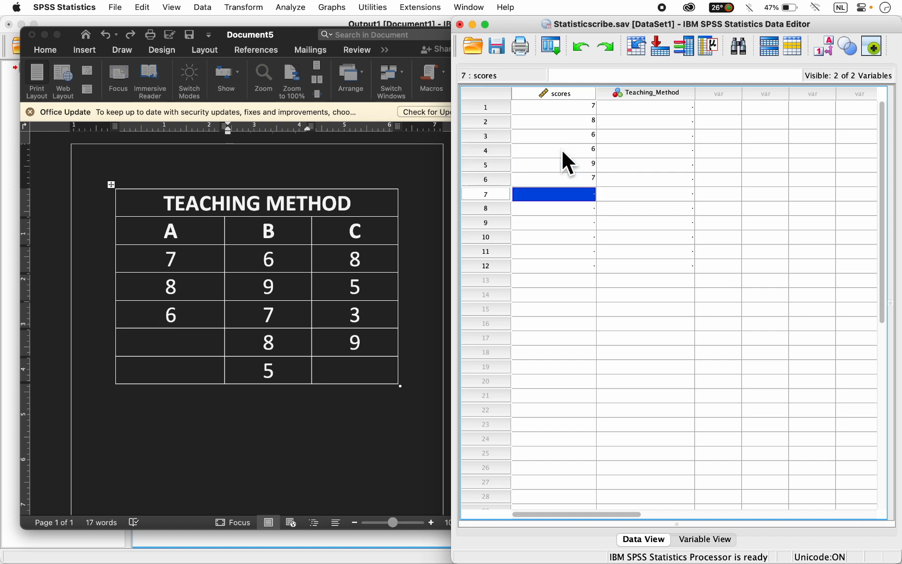
text(8)
key(Return)
text(5)
key(Return)
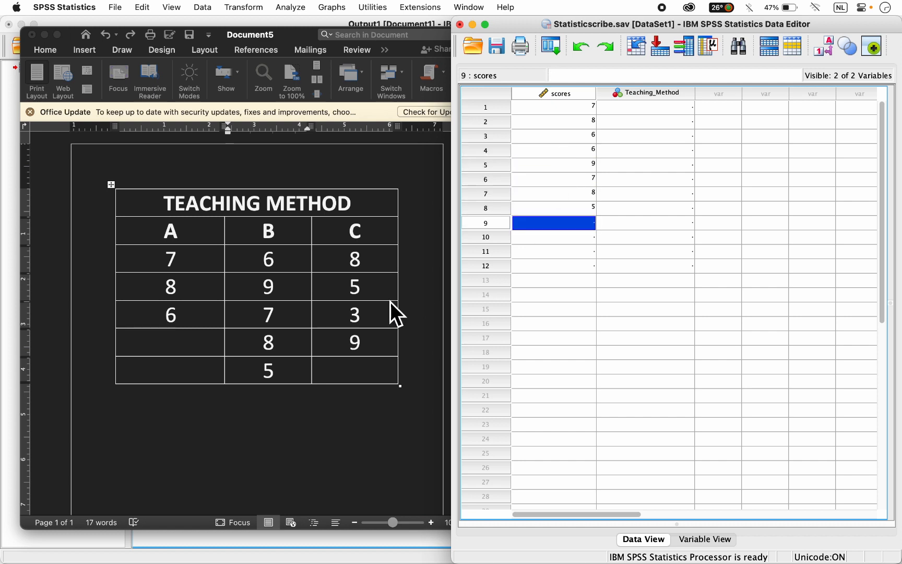
Step: Highlight the first Method C score in Word and enter 8, 5, 3 and 9 in rows 9 to 12 of scores in SPSS
click(351, 264)
drag(346, 258, 350, 284)
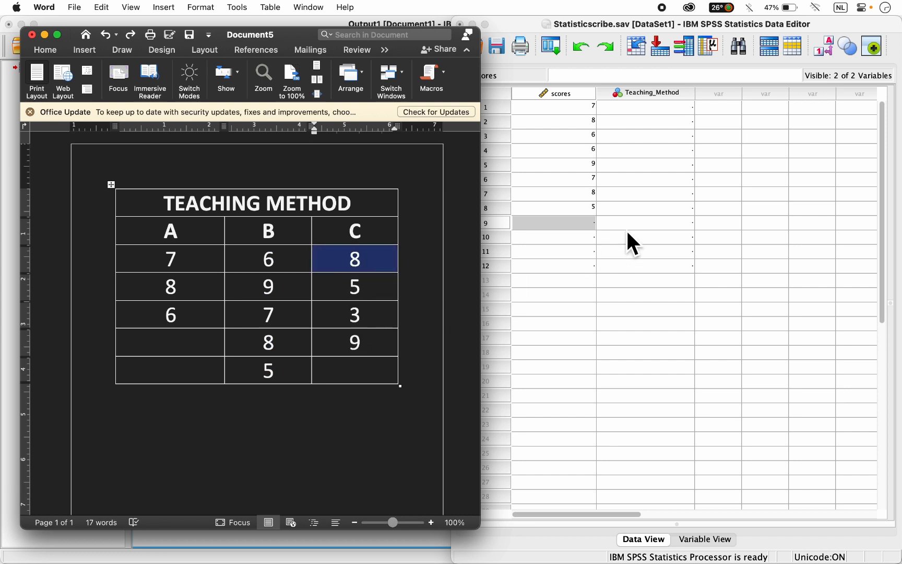
click(584, 227)
text(8)
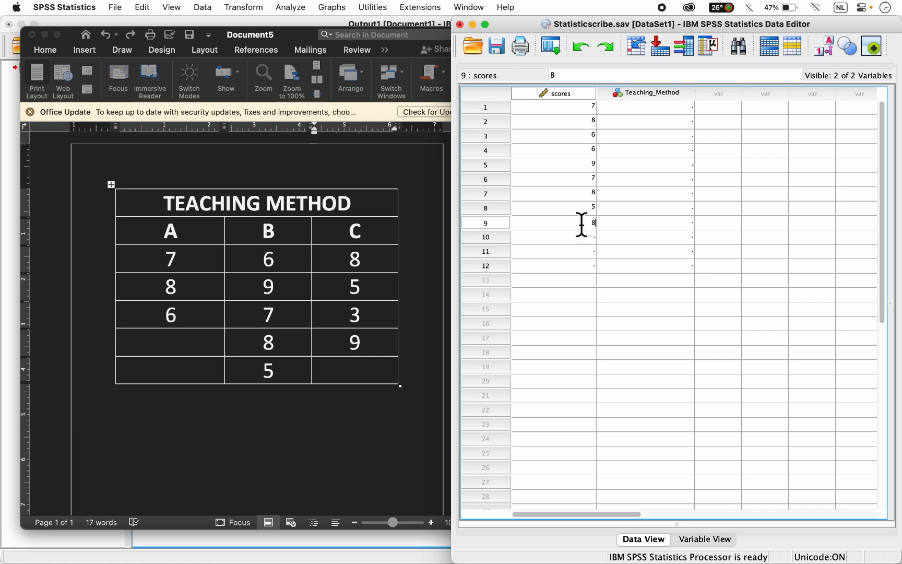
key(Return)
text(5)
key(Return)
text(3)
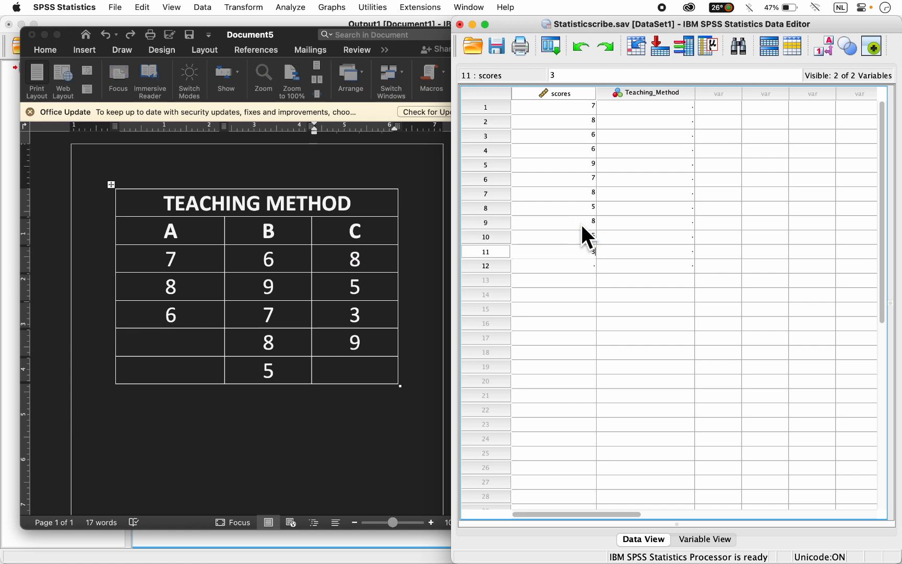
key(Return)
text(9)
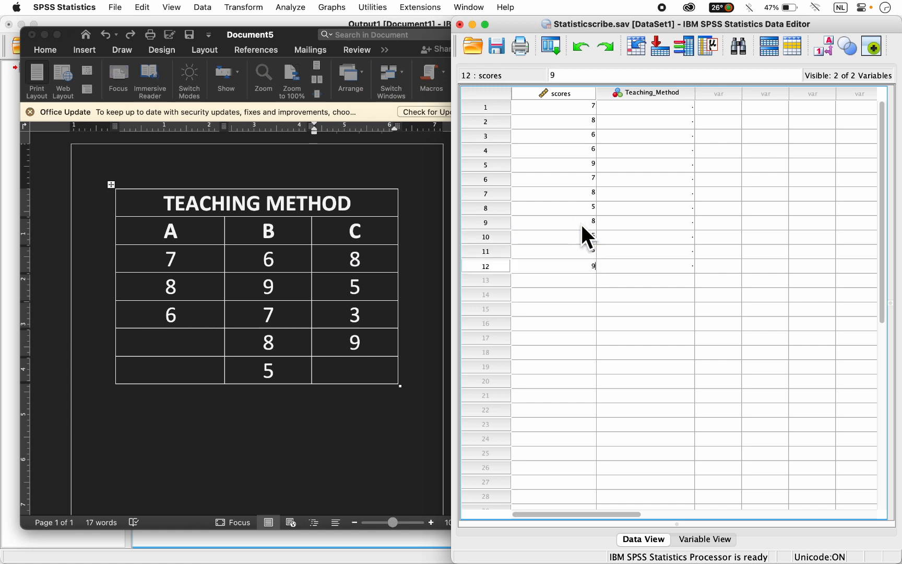
key(Return)
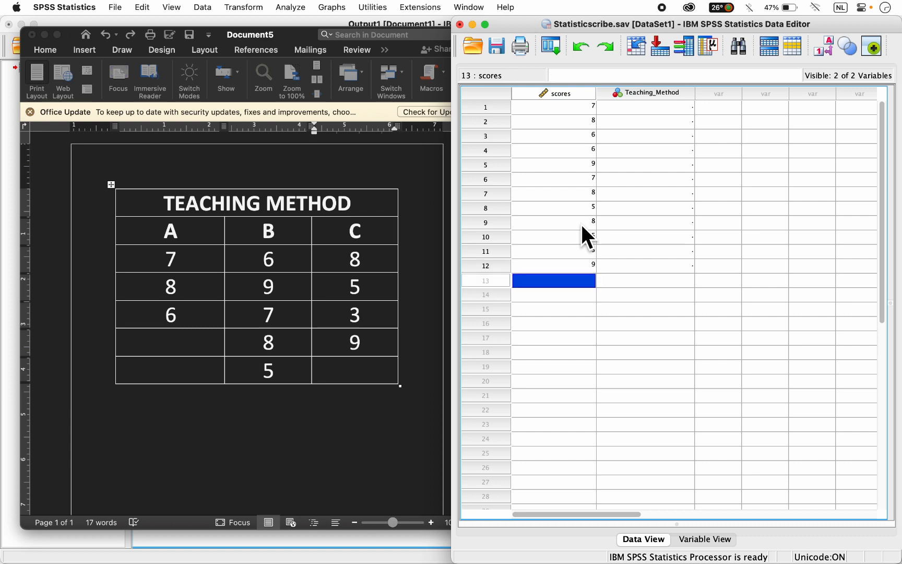
Step: Enter code 1 for Method A in rows 1 to 3 of the Teaching_Method variable
click(655, 108)
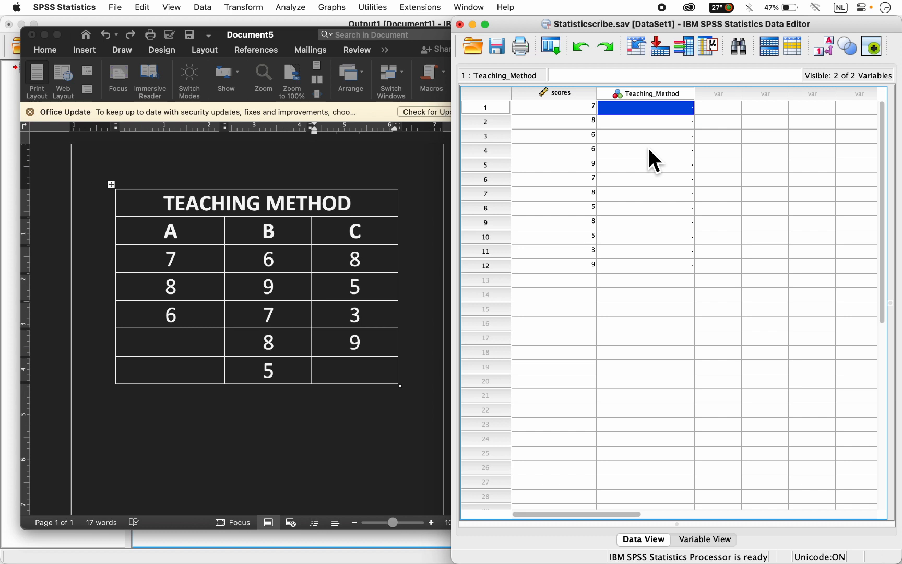
text(1)
key(Return)
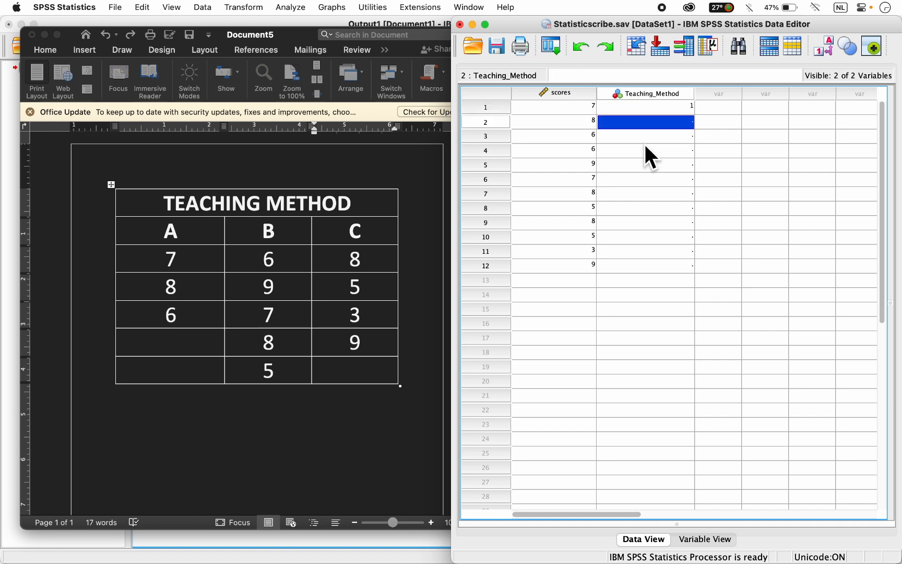
text(1)
key(Return)
text(1)
key(Return)
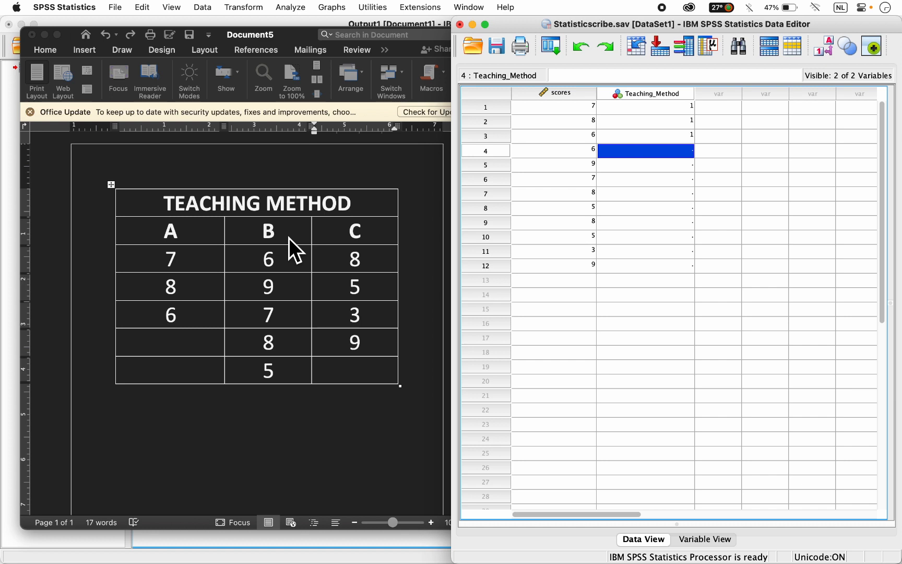
Step: Enter code 2 for Method B in rows 4 to 8 of the Teaching_Method variable
text(2)
key(Return)
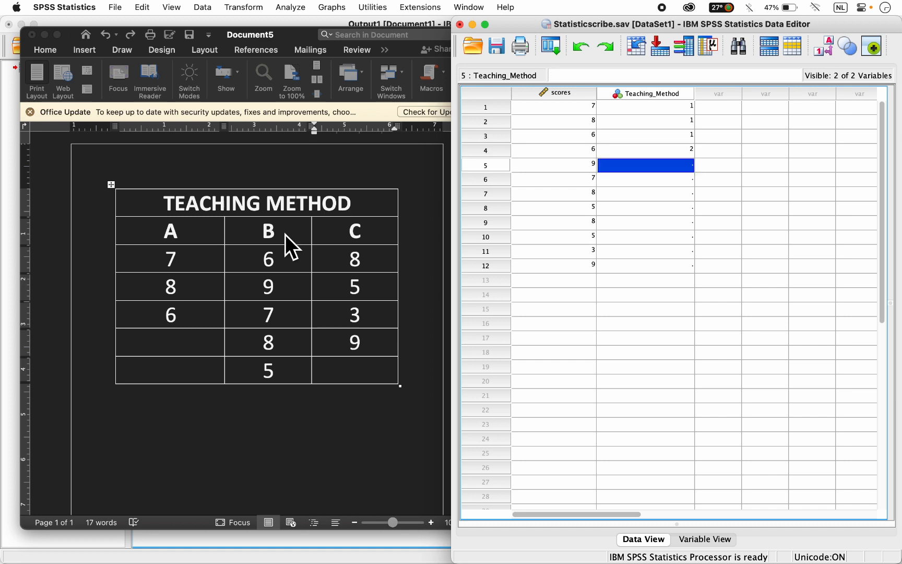
text(2)
key(Return)
text(2)
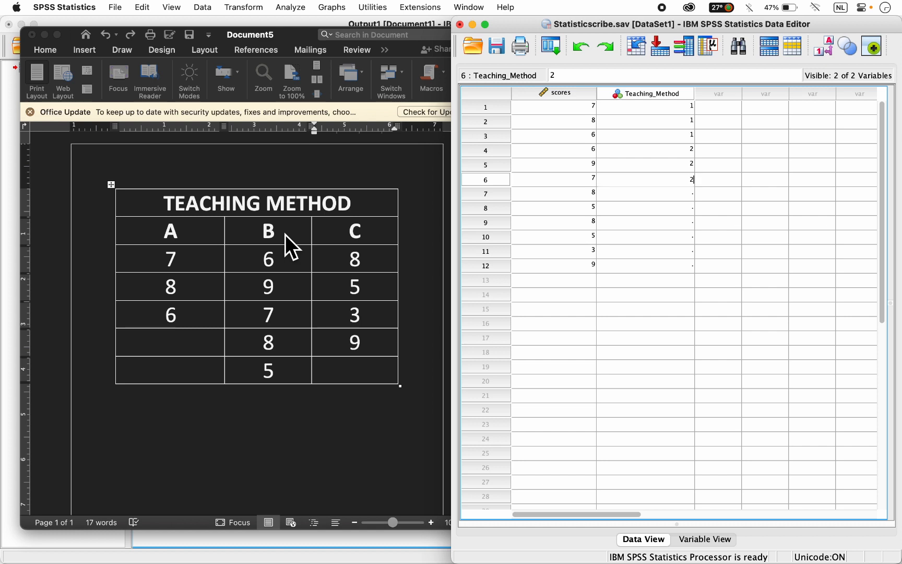
key(Return)
text(2)
key(Return)
text(2)
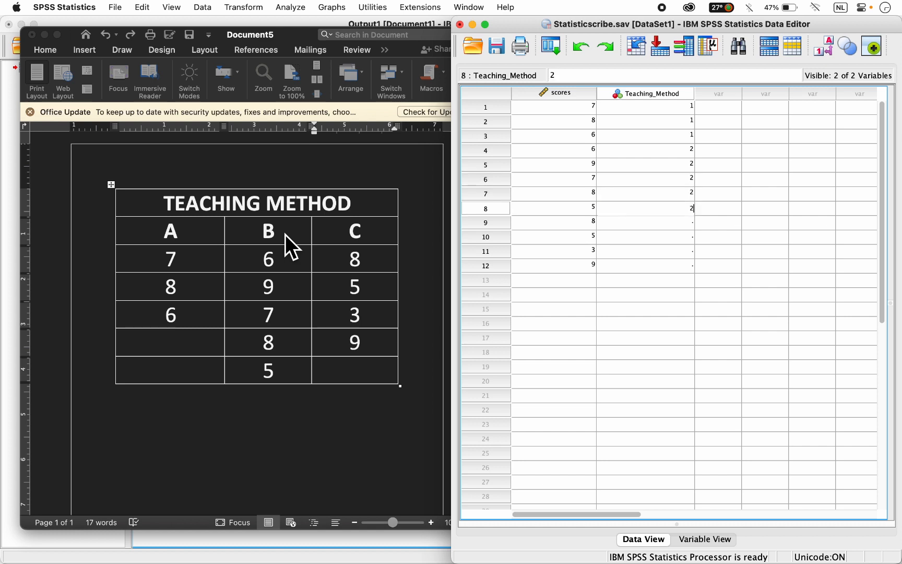
key(Return)
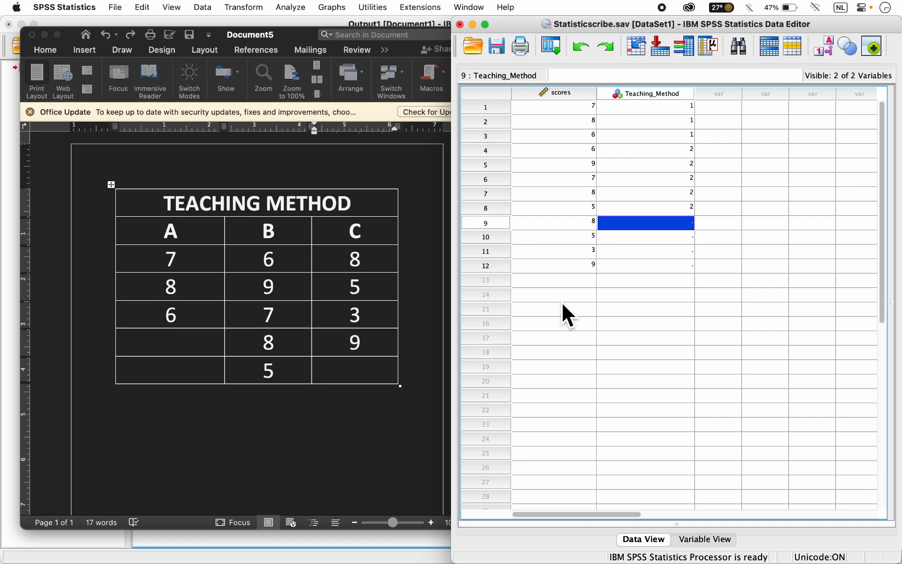
Step: Enter code 3 for Method C in rows 9 to 12 of the Teaching_Method variable
text(3)
key(Return)
text(3)
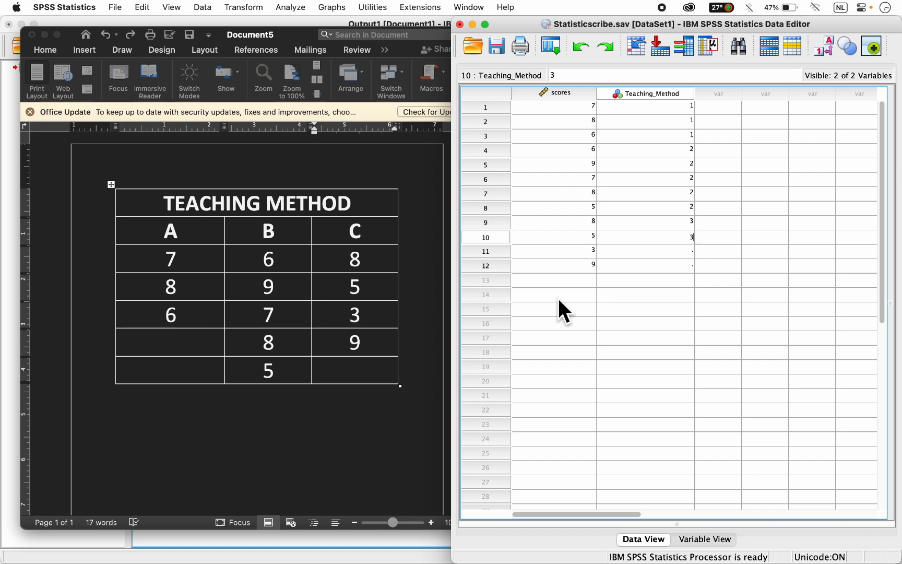
key(Return)
text(3)
key(Return)
text(3)
key(Return)
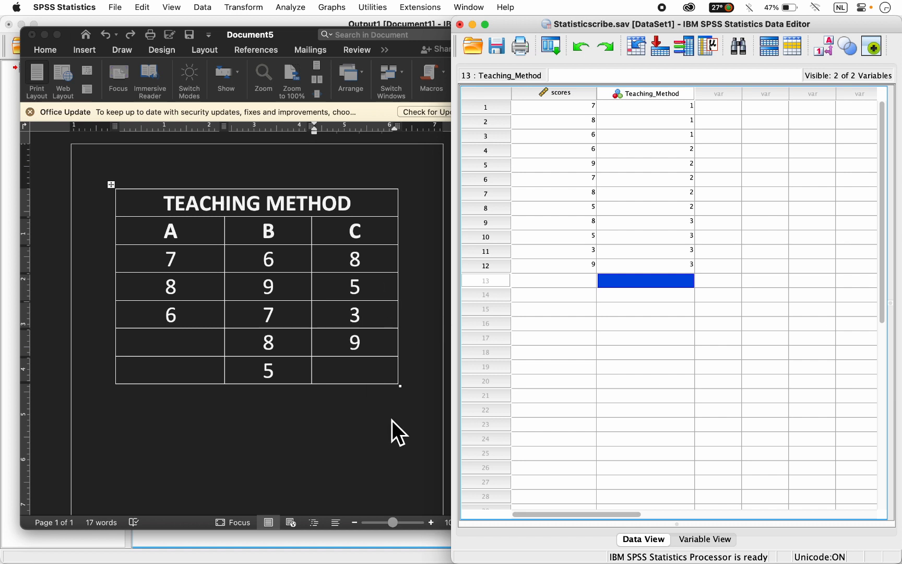
Step: Toggle the value labels to check the Teaching_Method entries as method names, and return the display to numeric codes
click(669, 165)
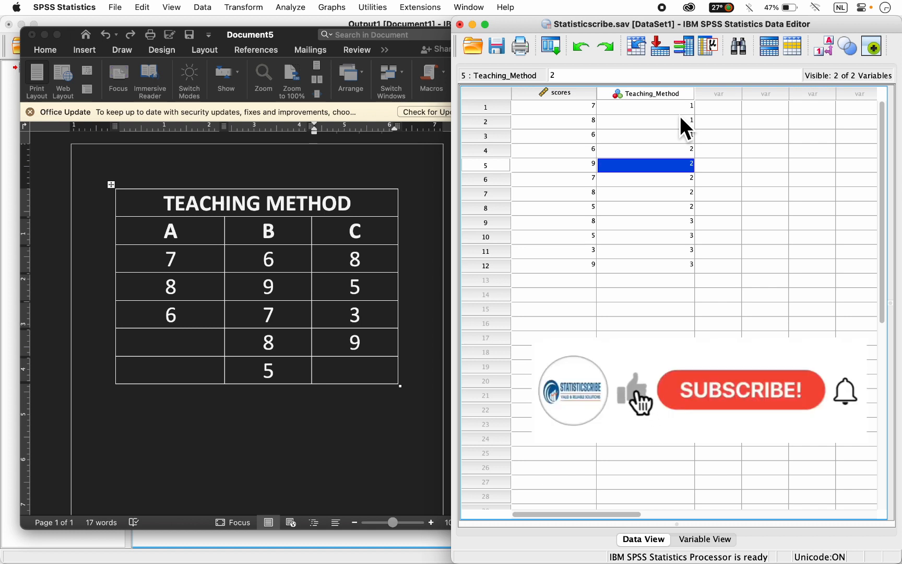
click(822, 50)
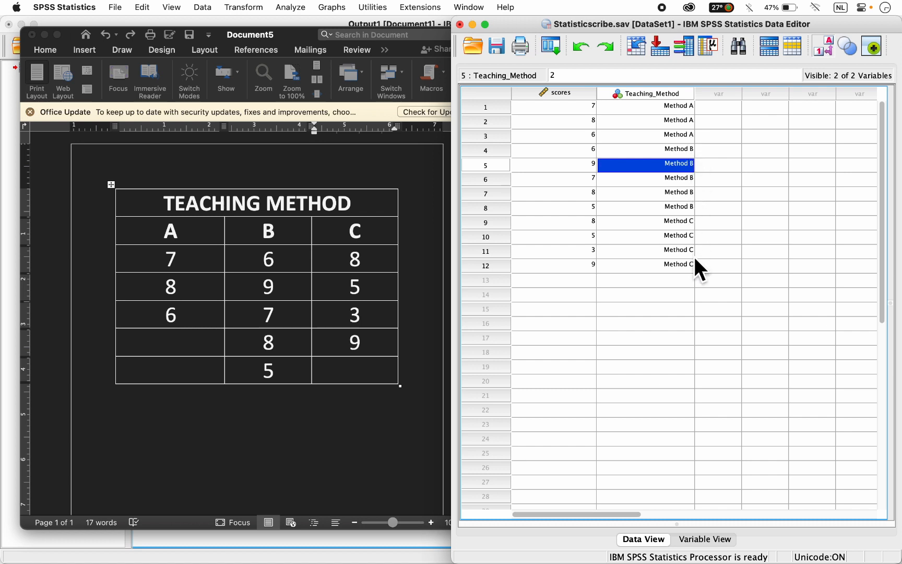
click(824, 47)
click(824, 47)
click(823, 47)
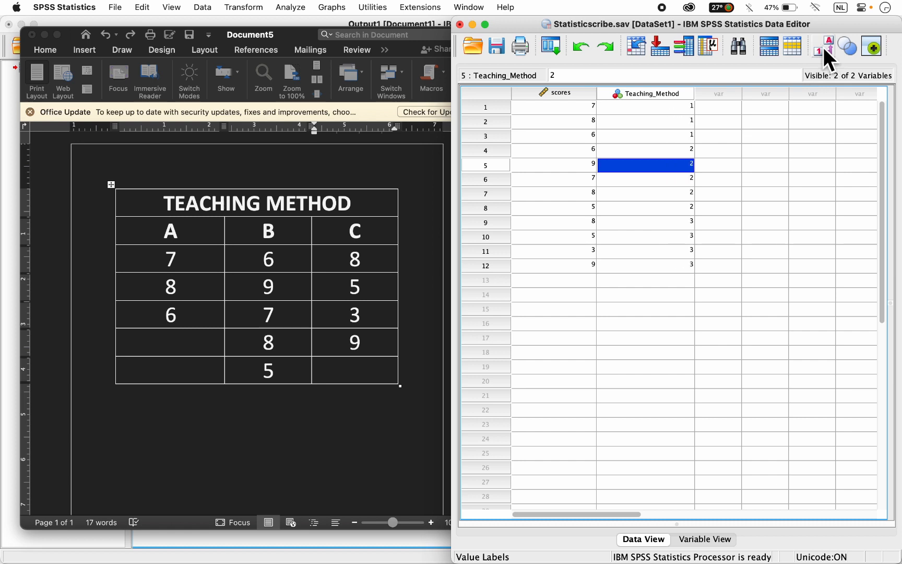
click(823, 47)
click(823, 47)
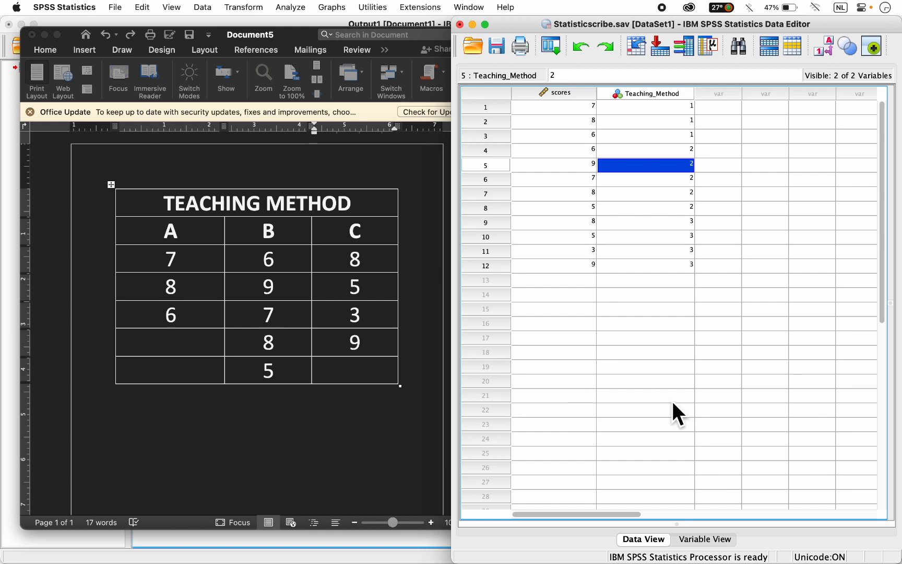
Step: Maximize the data editor and run a One-Way ANOVA with test scores as the dependent variable and method of teaching as the factor
click(486, 26)
click(197, 294)
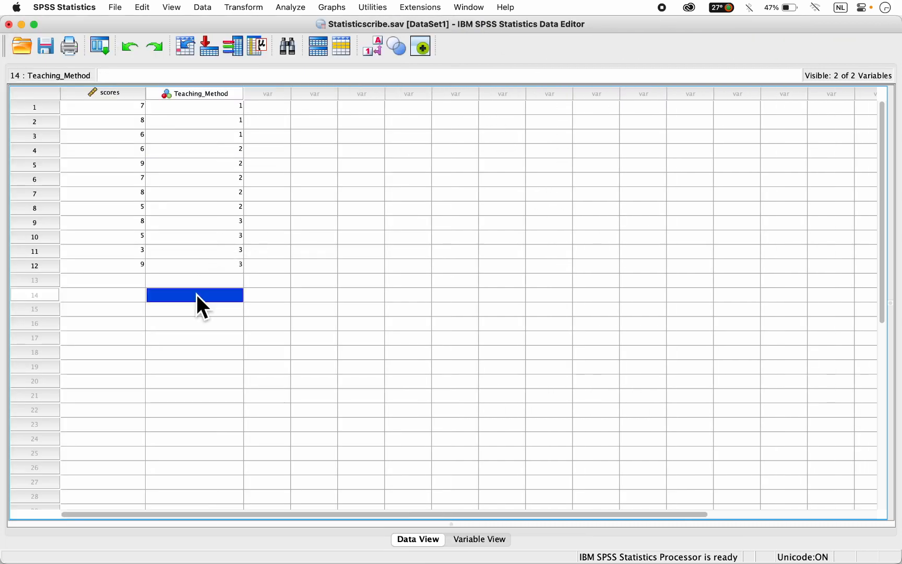
click(197, 294)
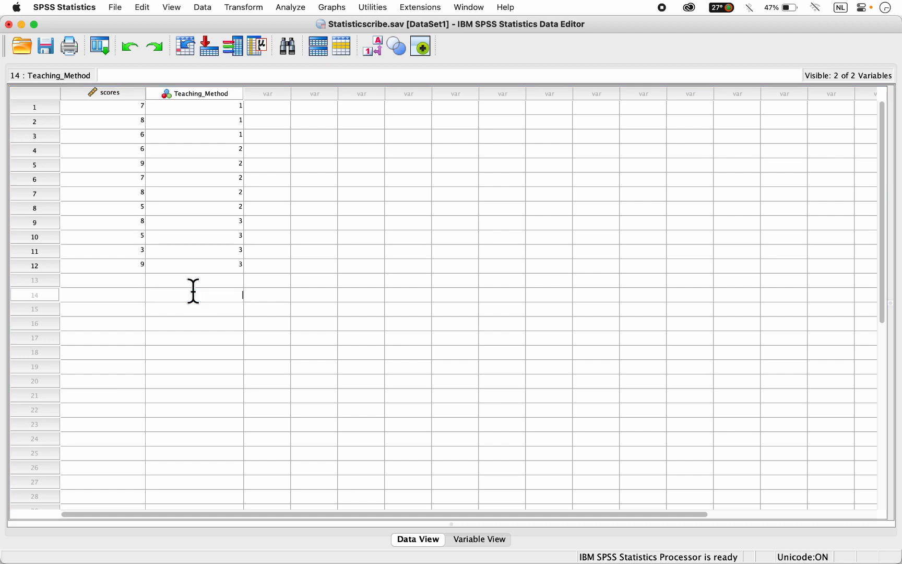
click(290, 8)
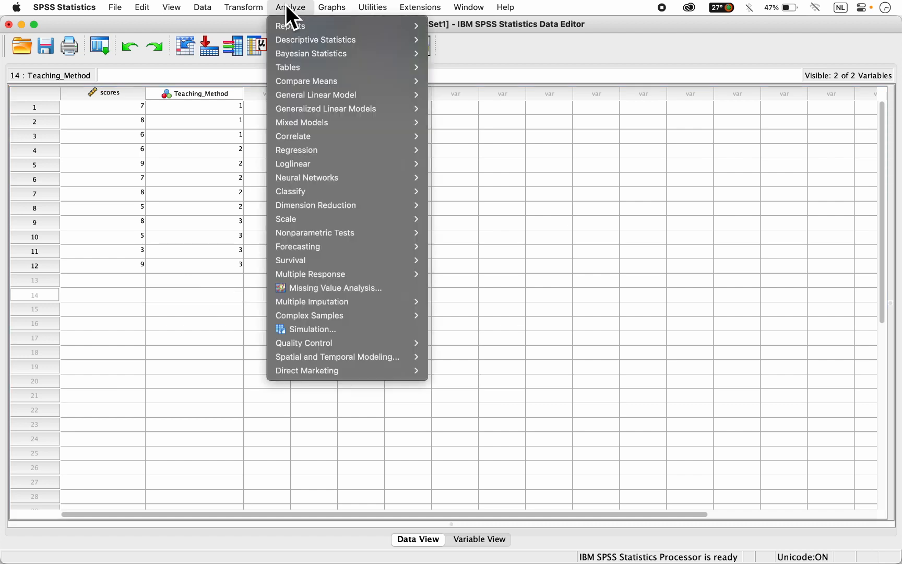
mouse_move(359, 83)
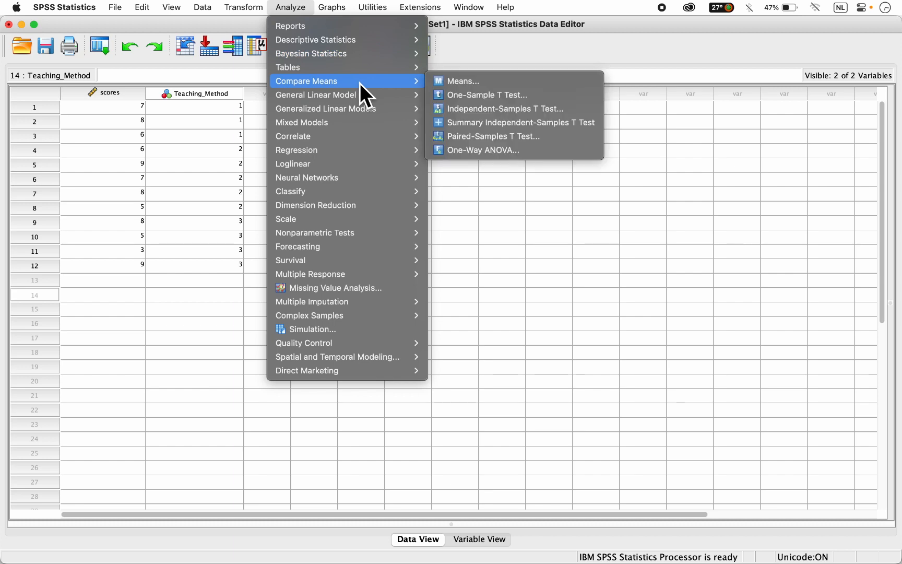
click(495, 155)
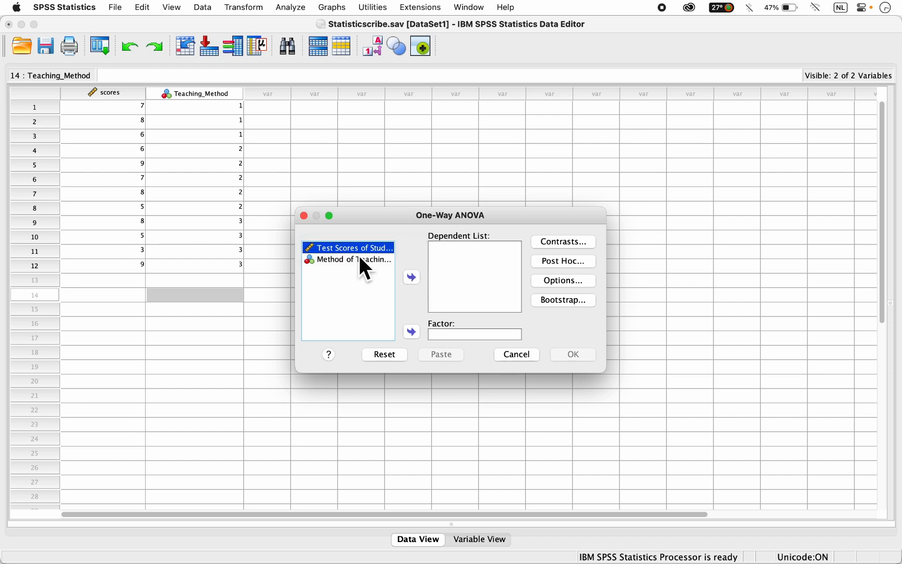
click(412, 278)
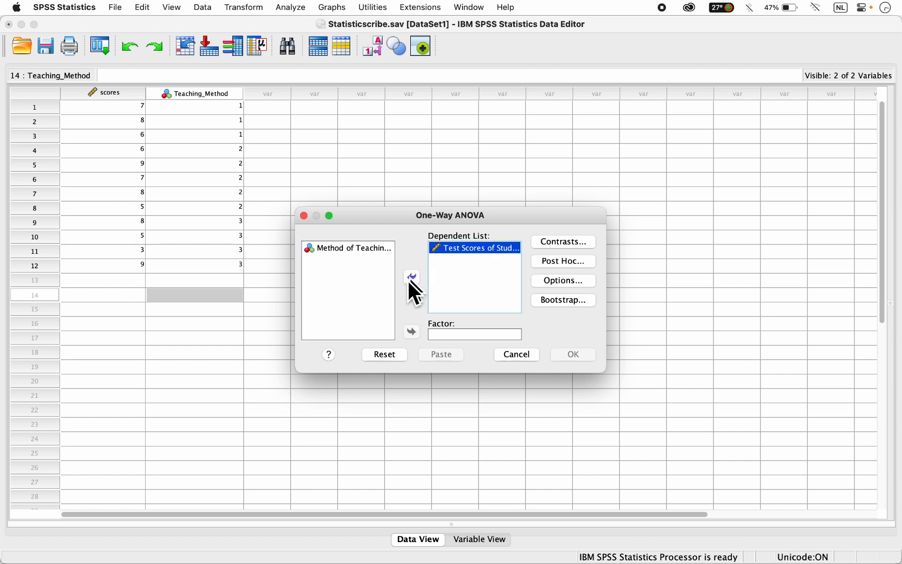
click(353, 251)
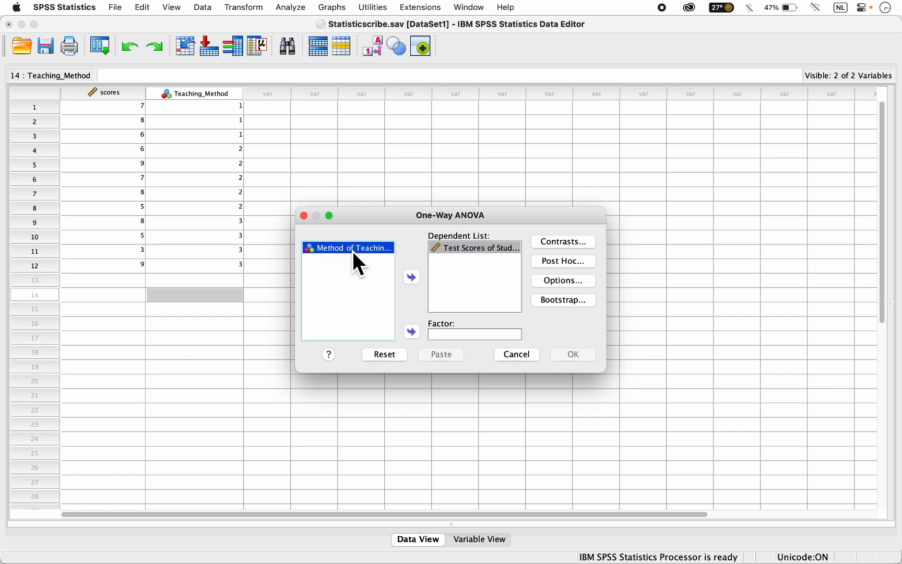
click(412, 333)
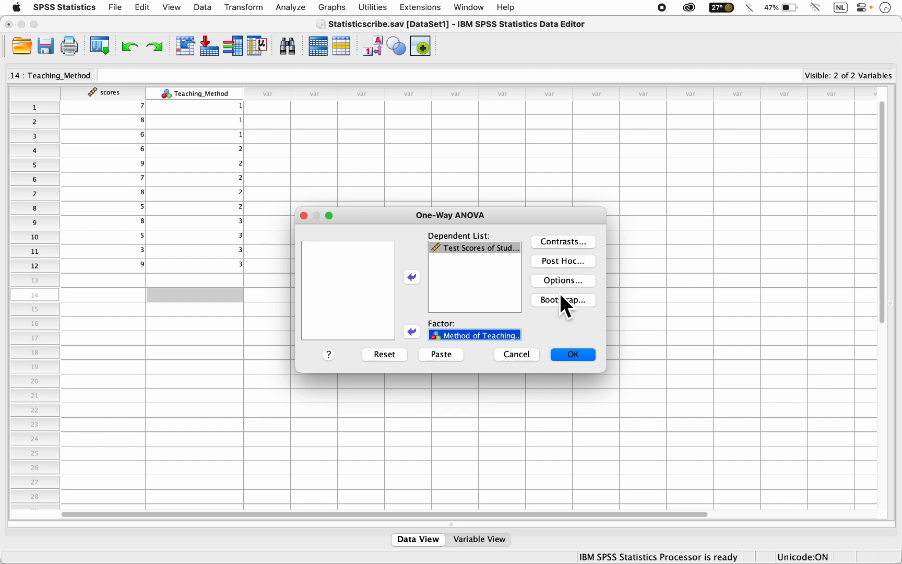
click(582, 358)
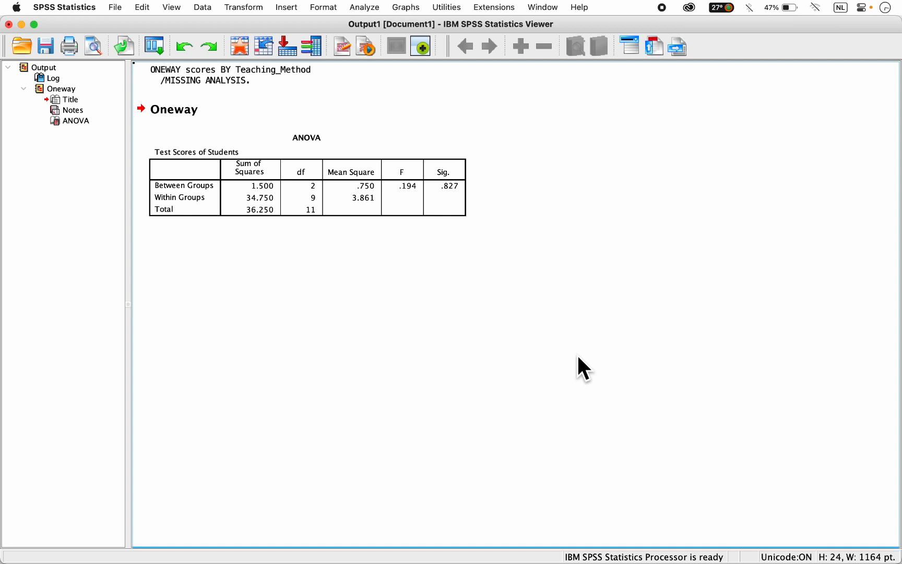
Step: Examine the ANOVA table for the students' test scores, including the significance value
click(202, 158)
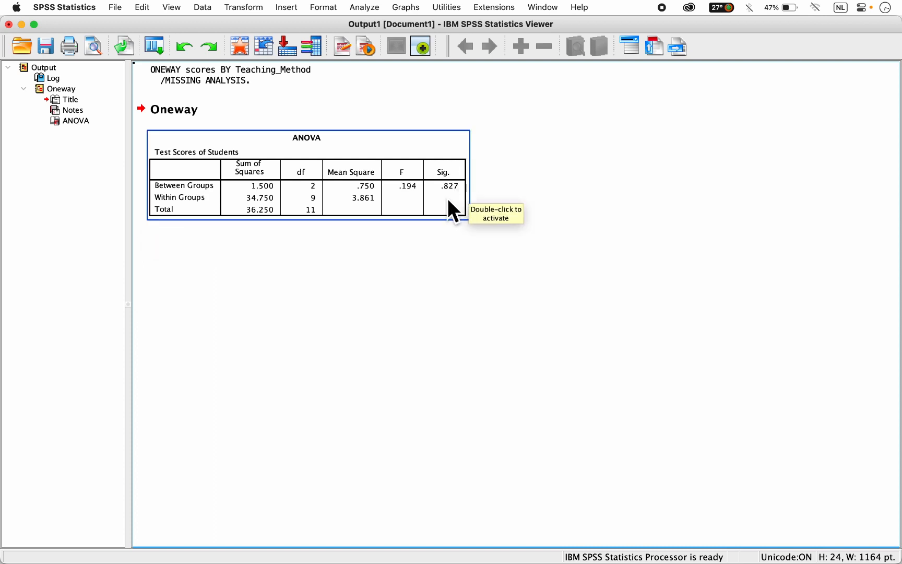
click(448, 296)
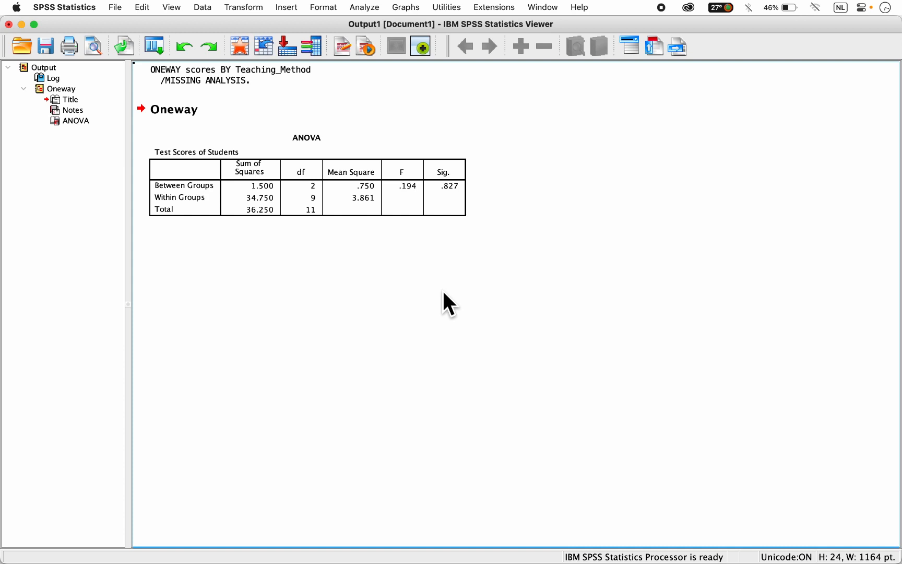
click(170, 180)
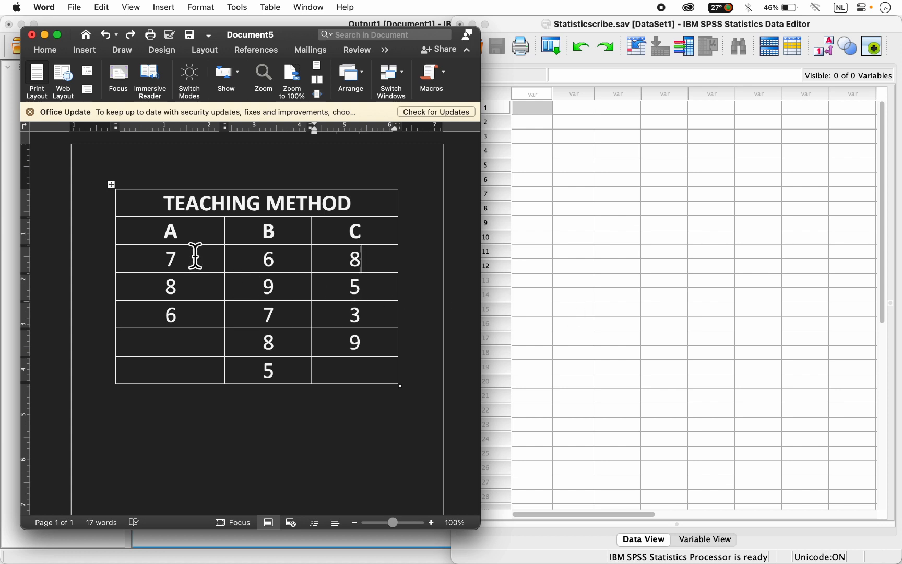
Step: Enter the scores 7, 6 and 8 from the Word table's first score row in rows 1 to 3 of the first column
click(531, 111)
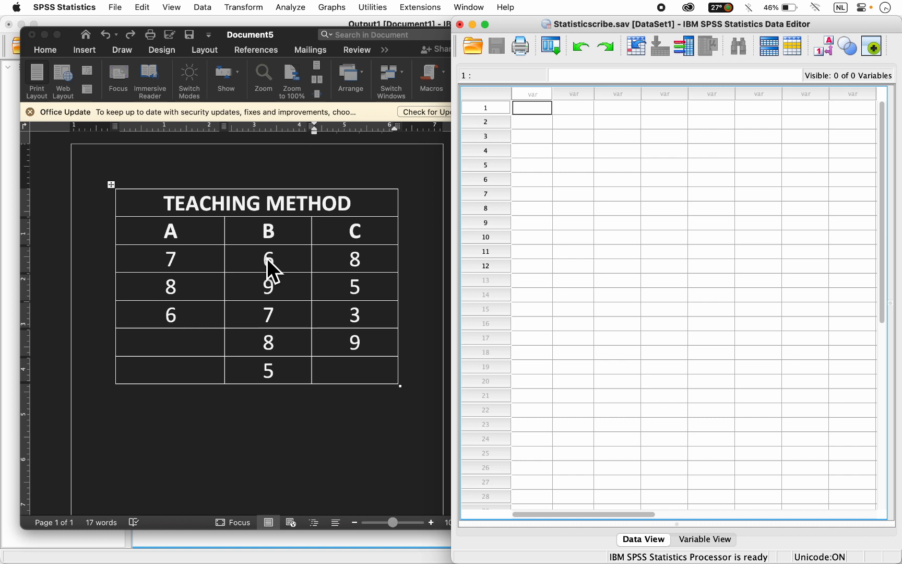
click(155, 265)
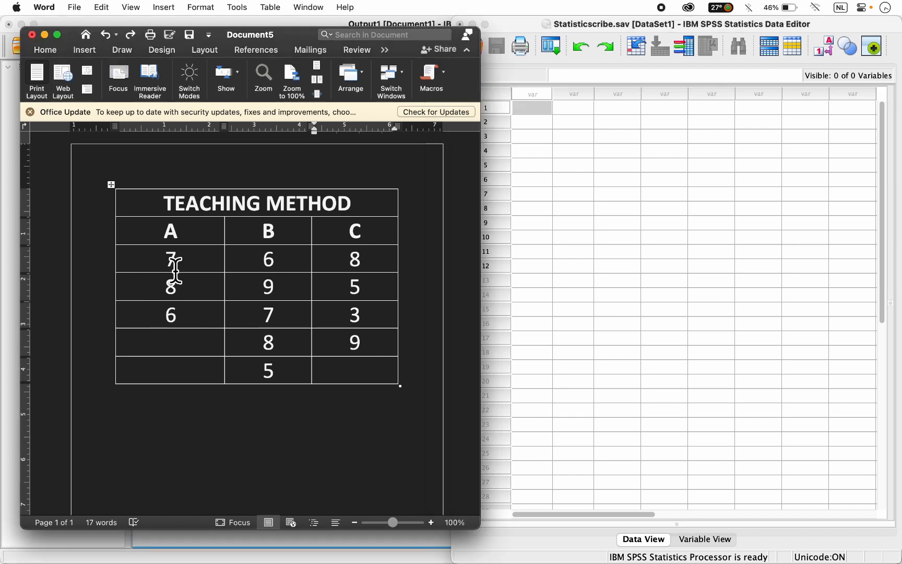
drag(175, 263, 336, 276)
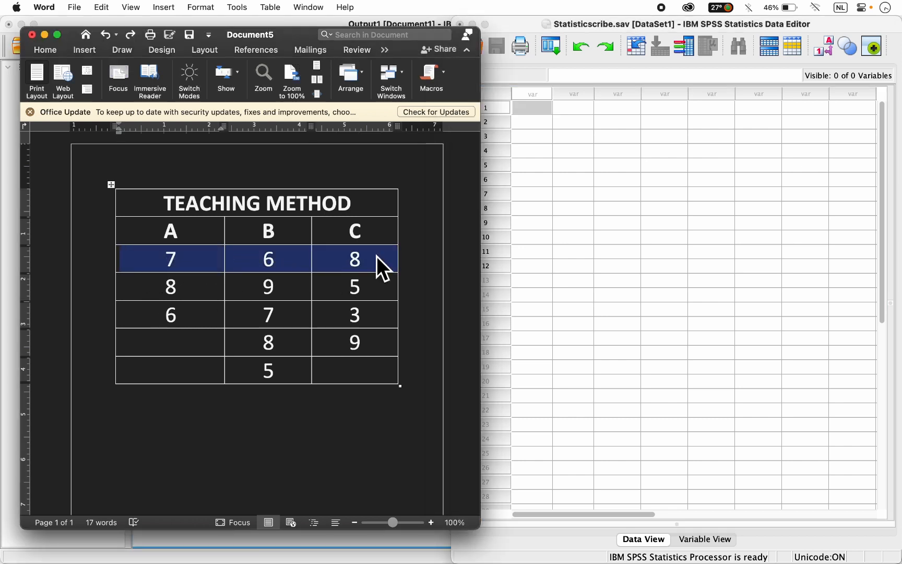
click(535, 108)
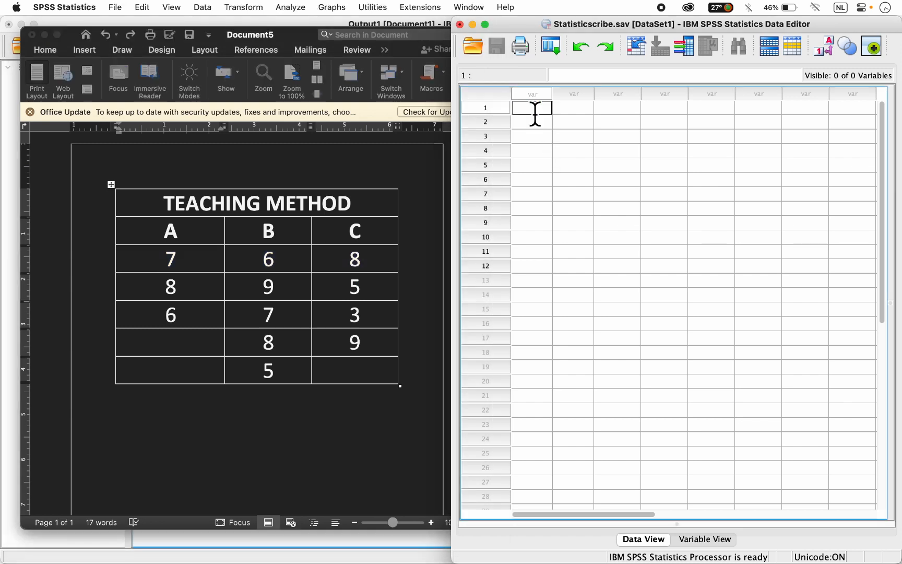
text(7)
key(Return)
text(8)
key(Return)
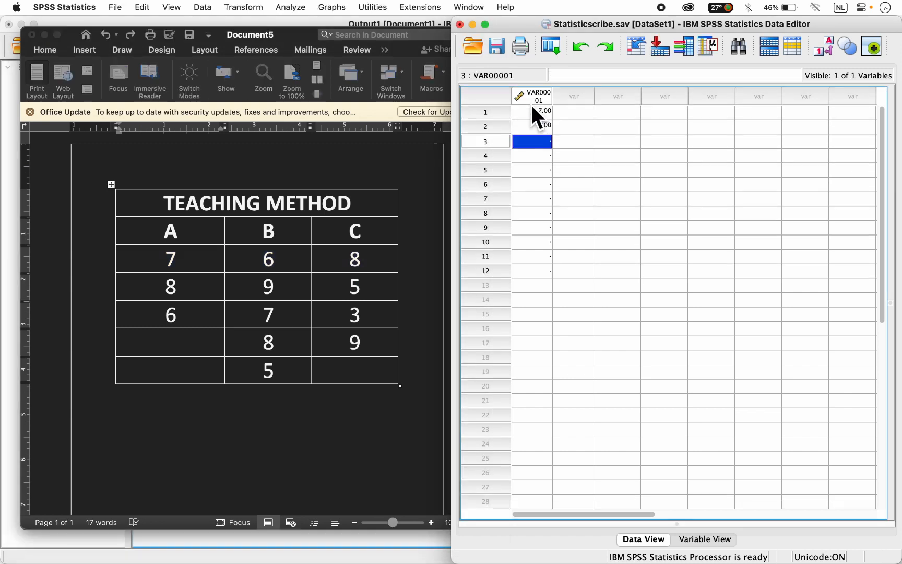
text(8)
key(Return)
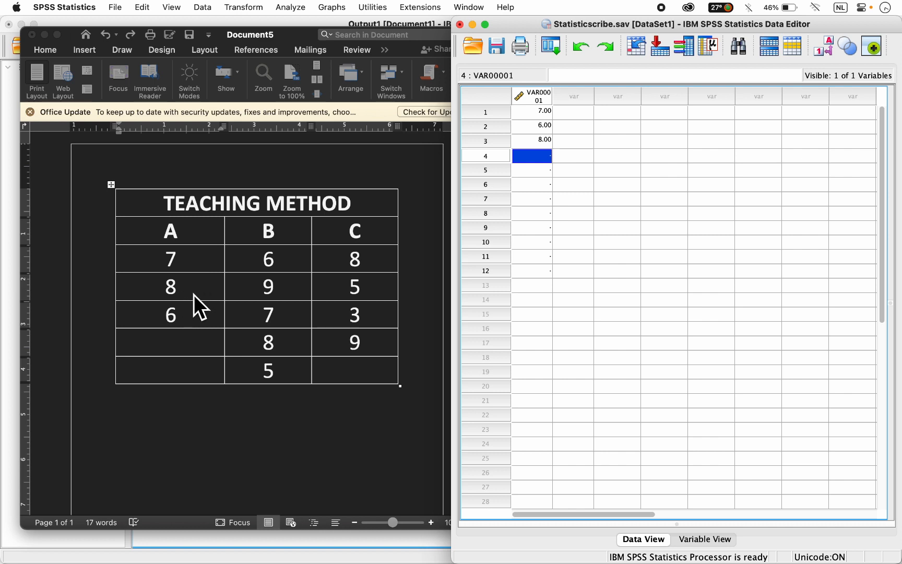
Step: Enter the second score row's values 8, 9 and 5 in rows 4 to 6 of the first column
text(8)
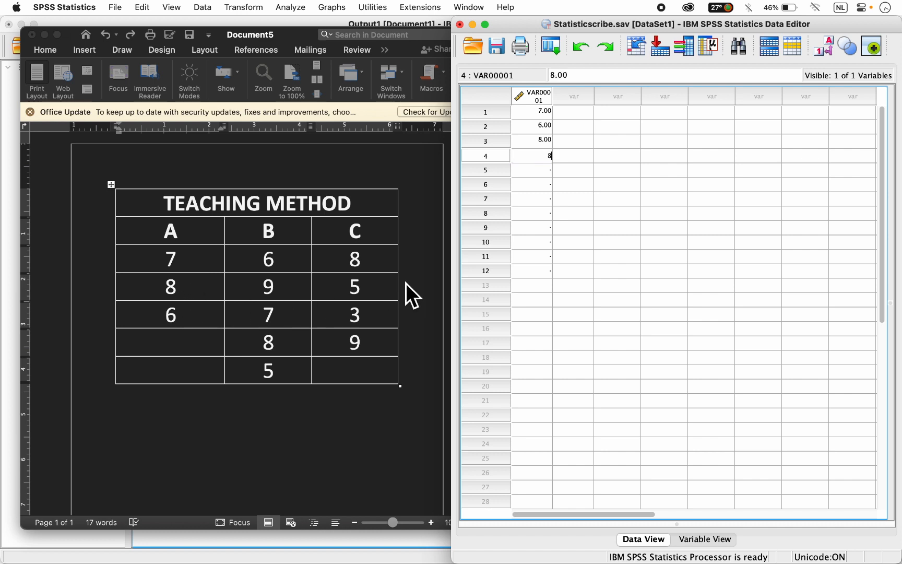
key(Return)
text(9)
key(Return)
text(5)
key(Return)
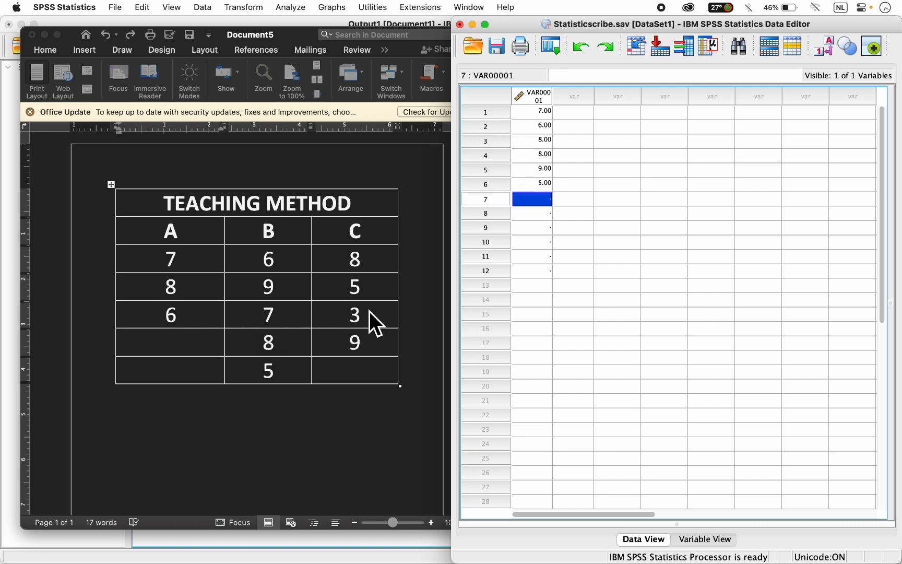
Step: Enter the third score row's values 6, 7 and 3 in rows 7 to 9 of the first column
text(6)
key(Return)
text(7)
key(Return)
text(3)
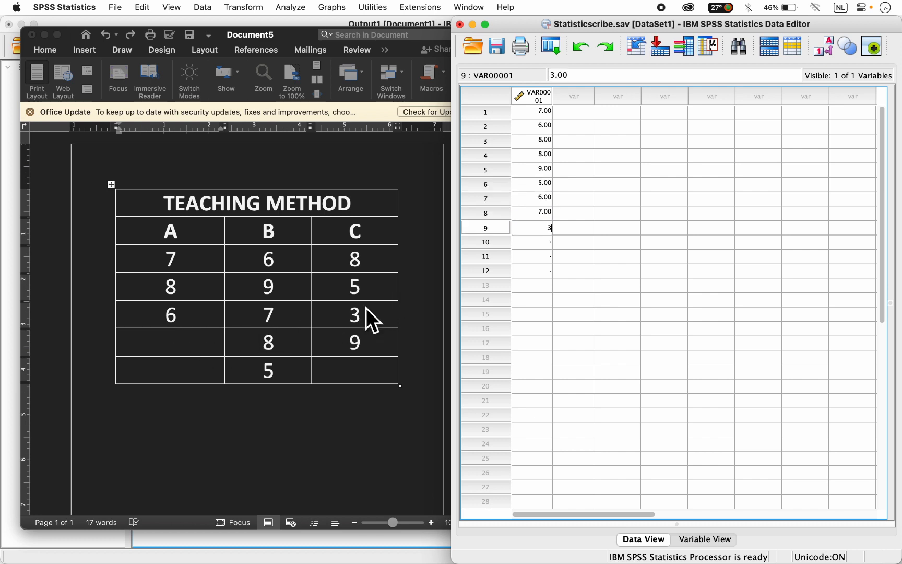
key(Return)
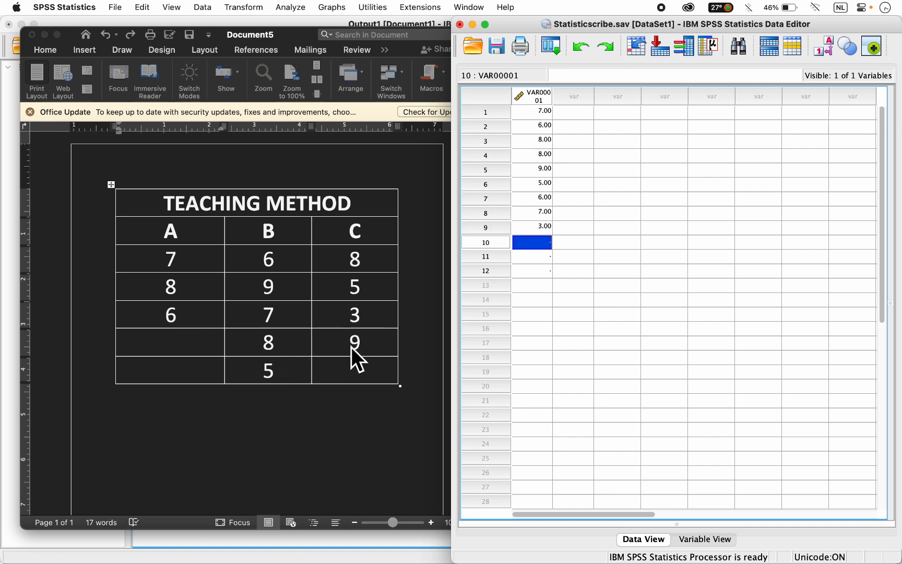
Step: Enter the remaining scores 8, 9 and 5 in rows 10 to 12 of the first column and widen that column
text(8)
key(Return)
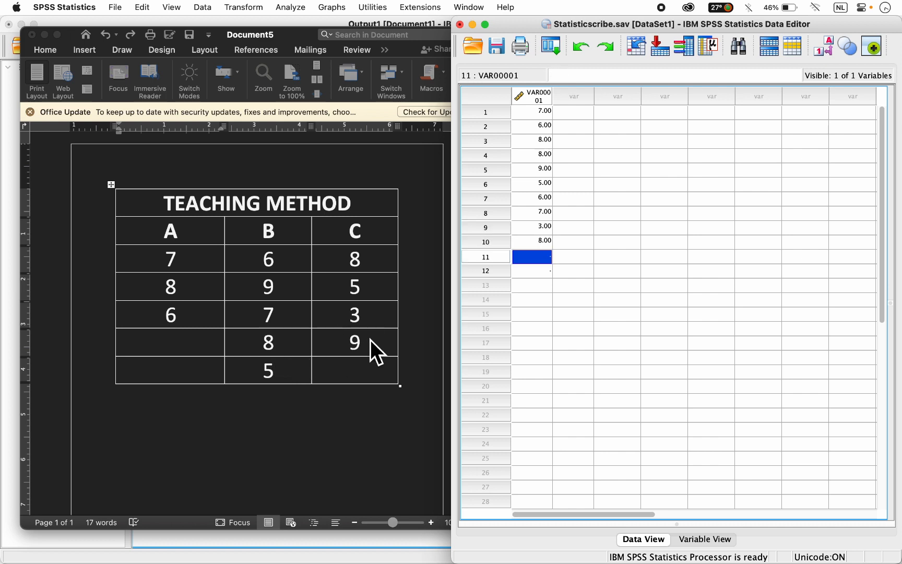
text(9)
key(Return)
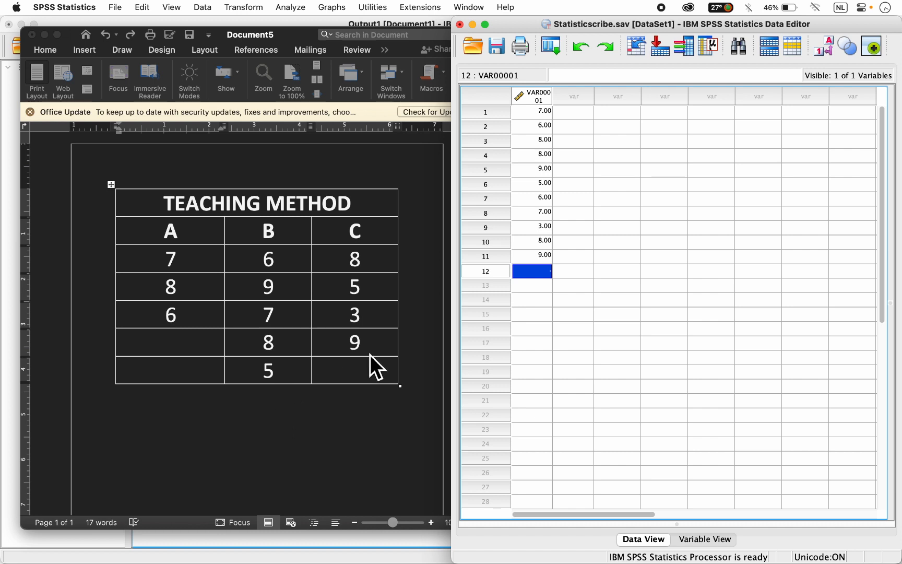
text(5)
key(Return)
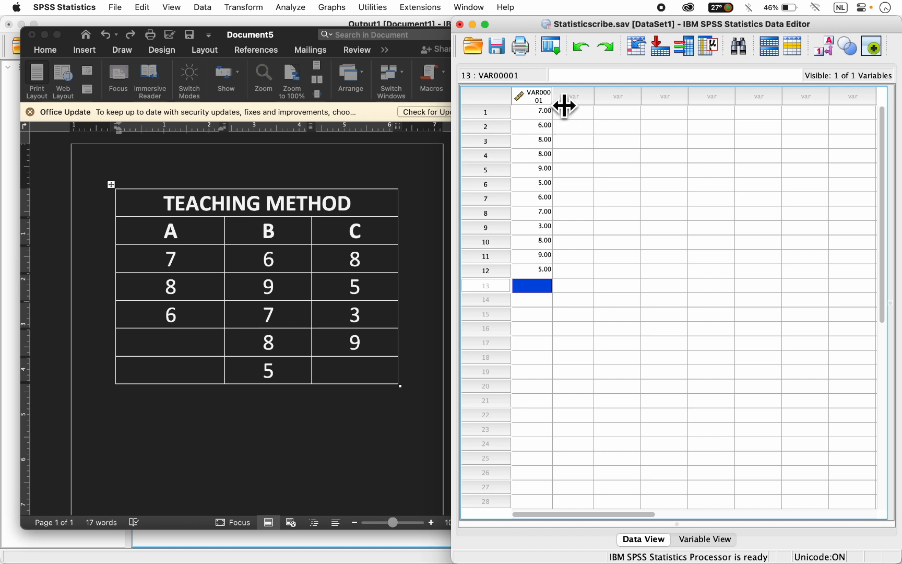
drag(564, 104, 581, 107)
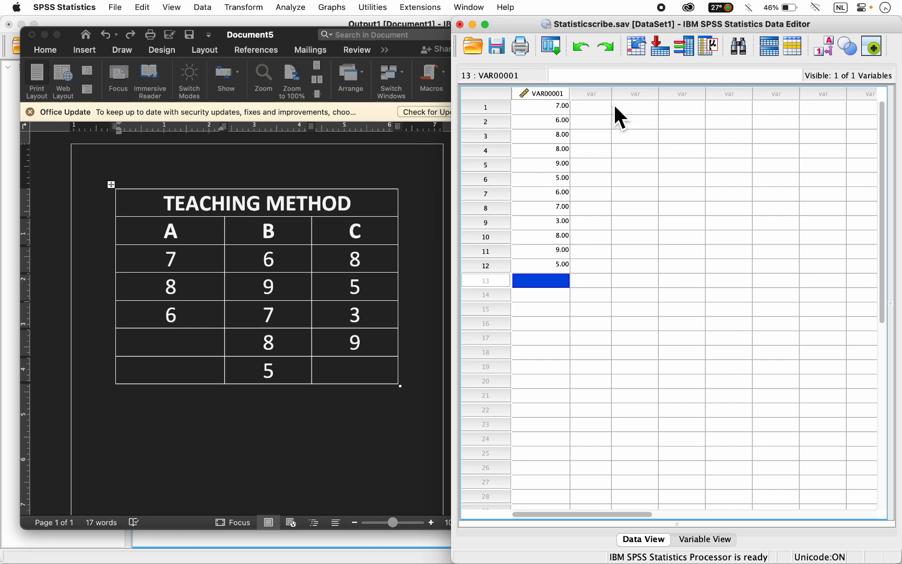
Step: Enter the teaching method codes 1, 2 and 3 in rows 1 to 3 of the second column
click(596, 108)
click(595, 109)
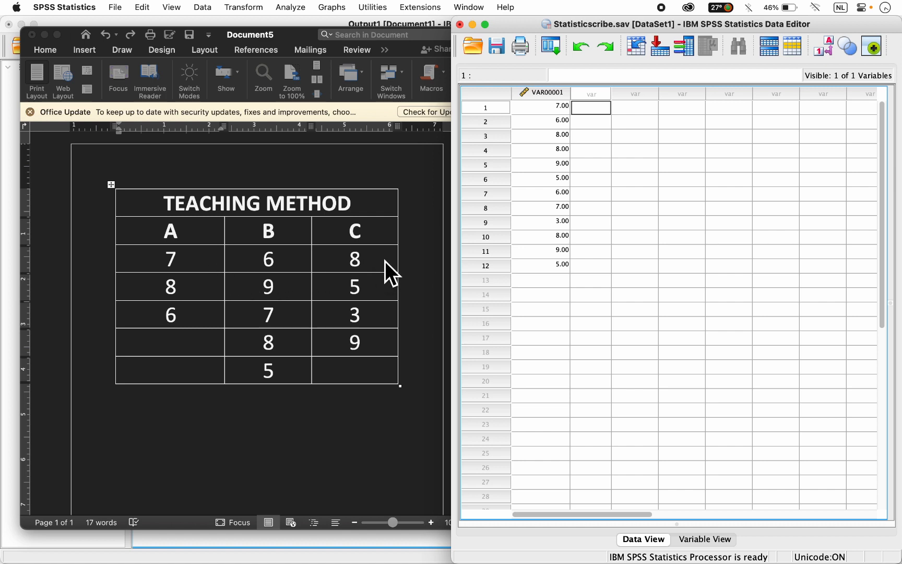
text(1)
key(Return)
text(2)
key(Return)
text(3)
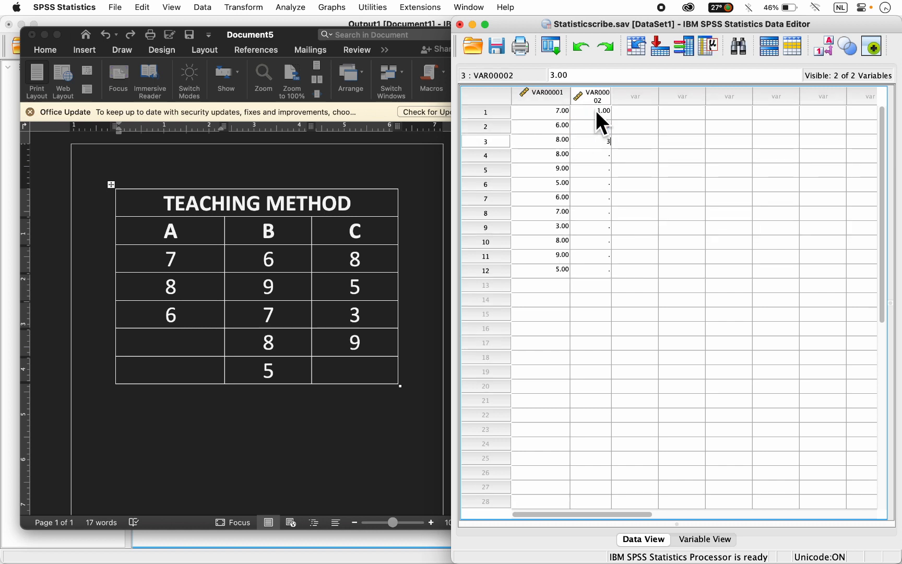
key(Return)
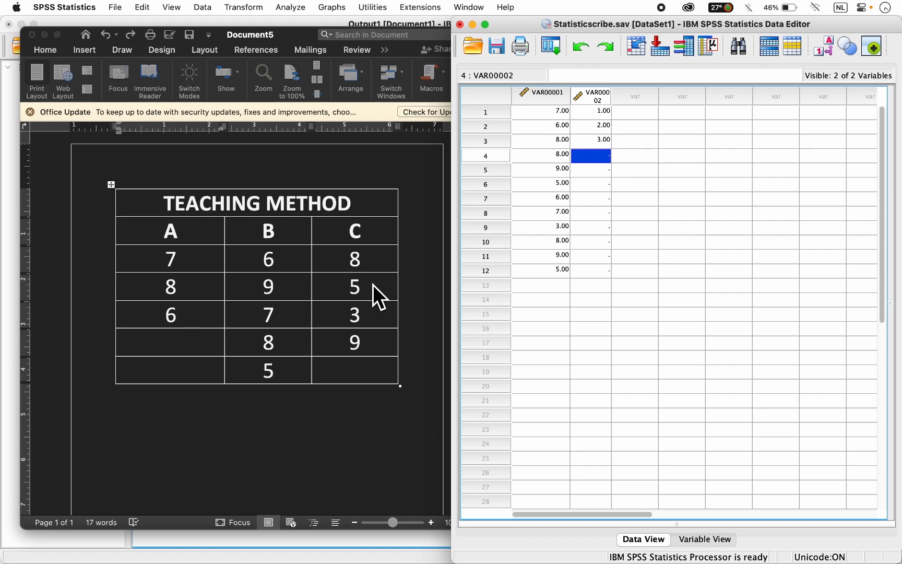
Step: Enter the method codes 1, 2 and 3 in rows 4 to 6 of the second column
text(1)
key(Return)
text(2)
key(Return)
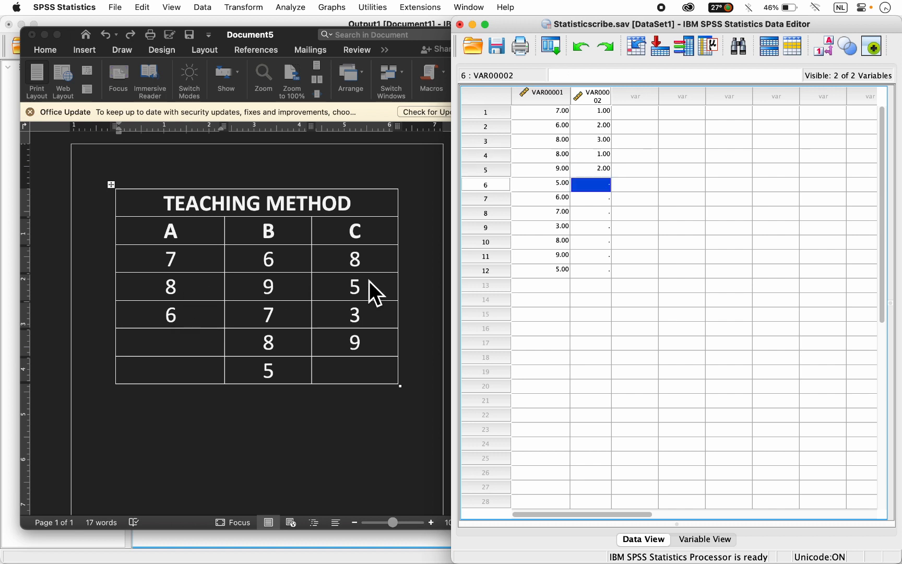
text(3)
key(Return)
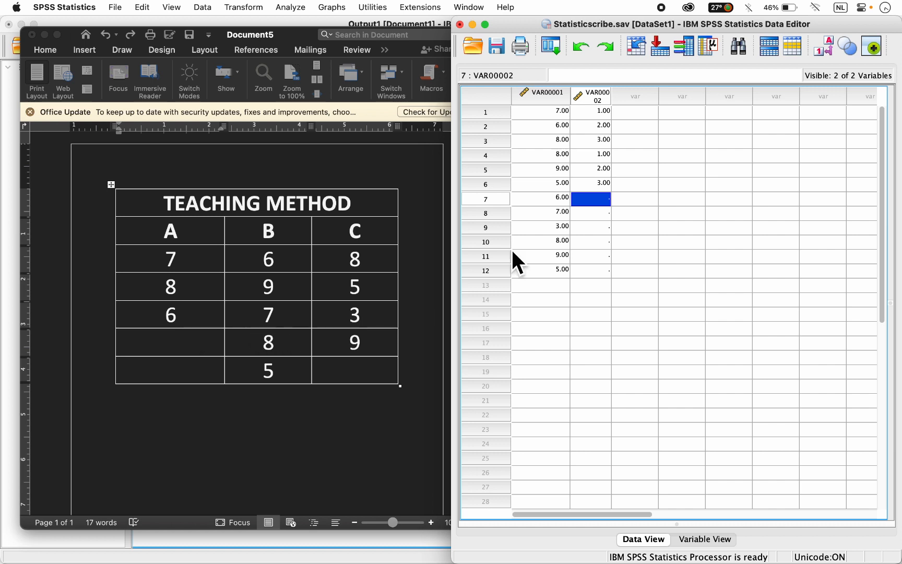
Step: Enter the method codes 1, 2 and 3 in rows 7 to 9 of the second column
text(1)
key(Return)
text(2)
key(Return)
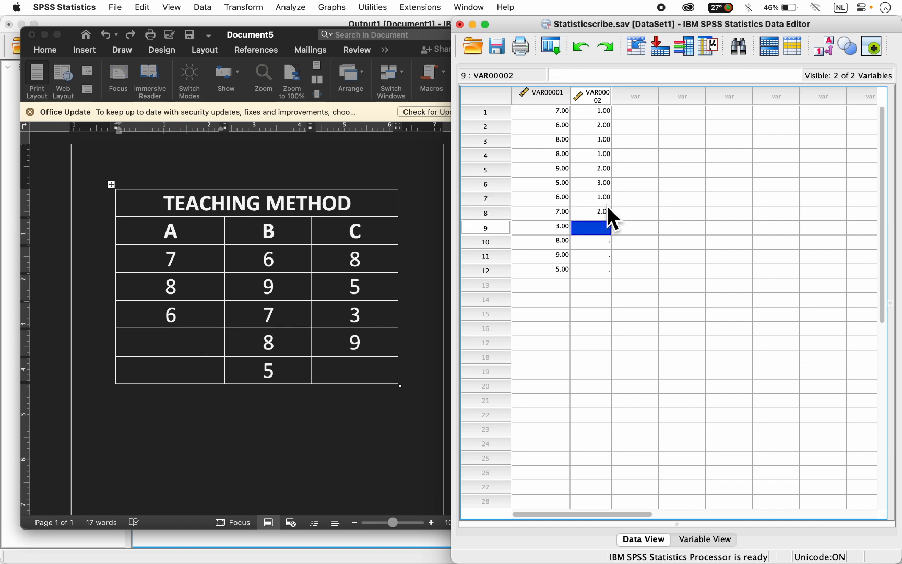
text(3)
key(Return)
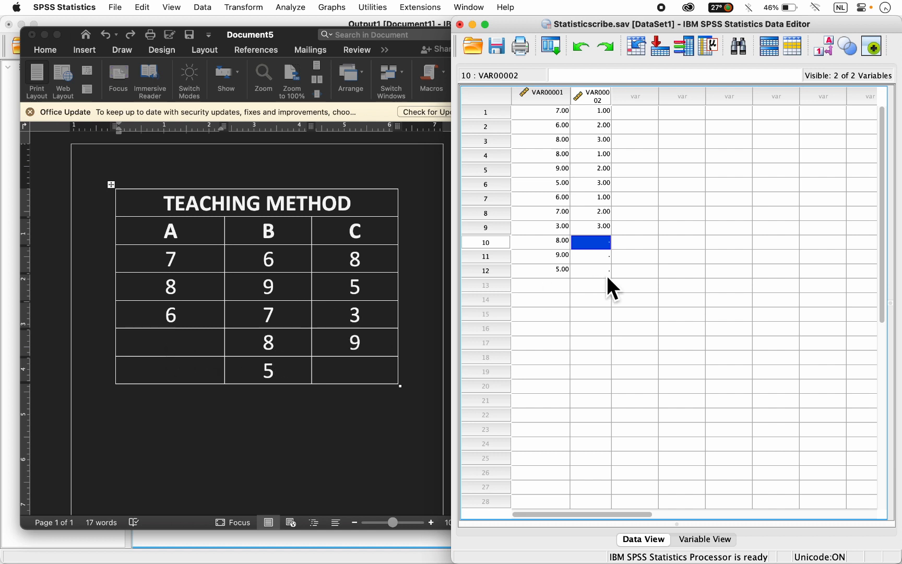
Step: Enter the method codes 2, 3 and 2 in rows 10 to 12 of the second column
text(2)
key(Return)
text(3)
key(Return)
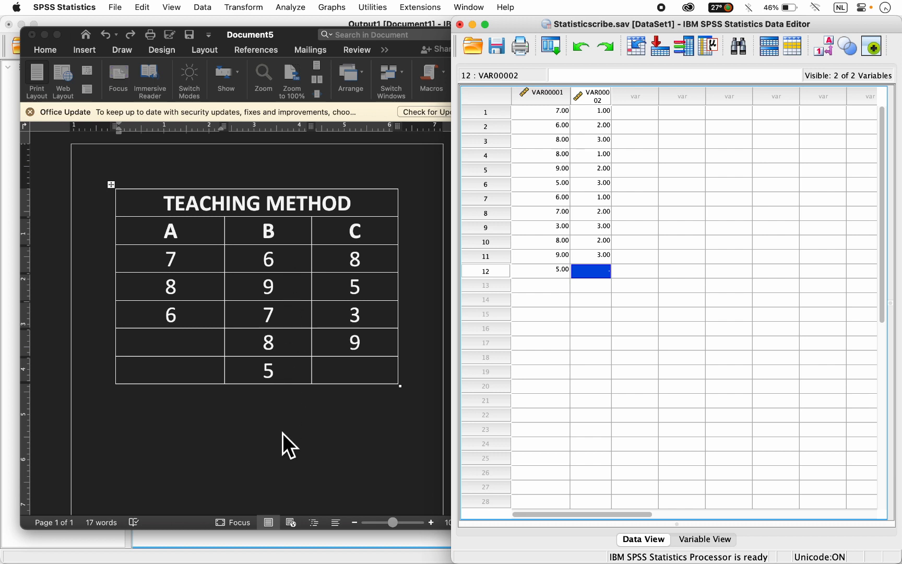
text(2)
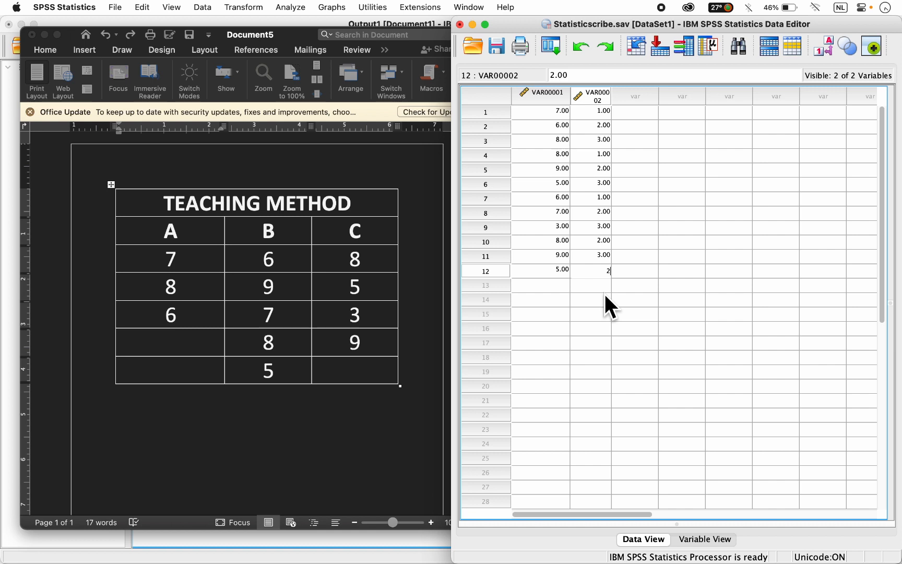
key(Return)
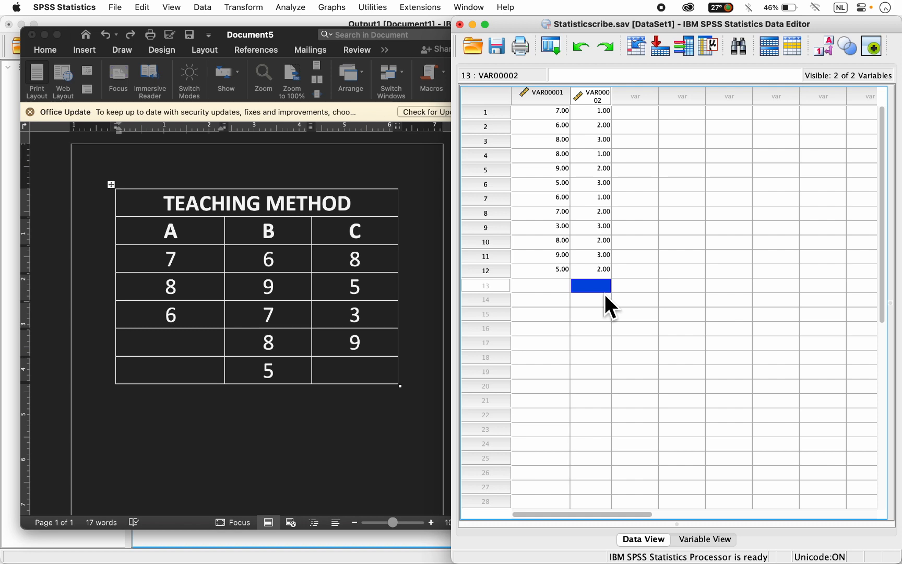
Step: Maximize the data editor and run a One-Way ANOVA with VAR00001 as the dependent variable and VAR00002 as the factor
click(485, 25)
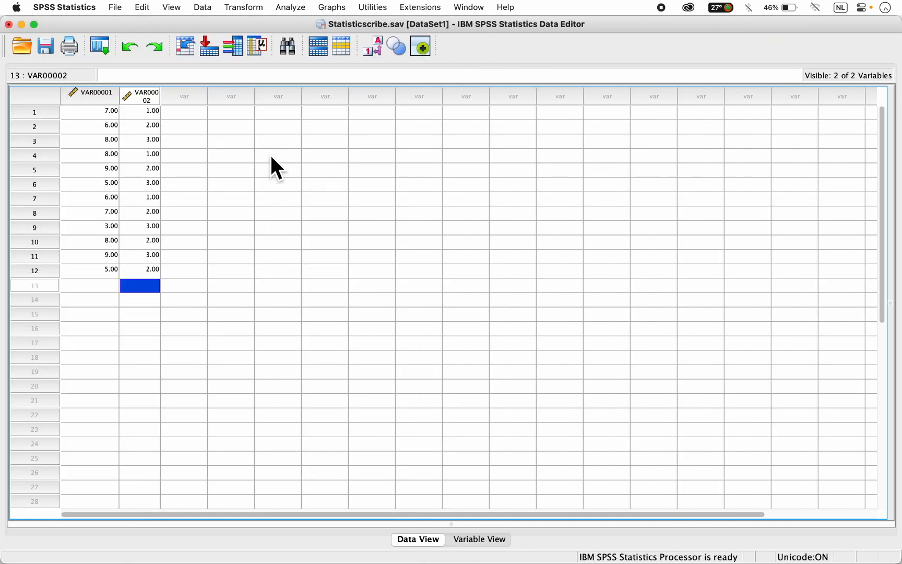
click(299, 9)
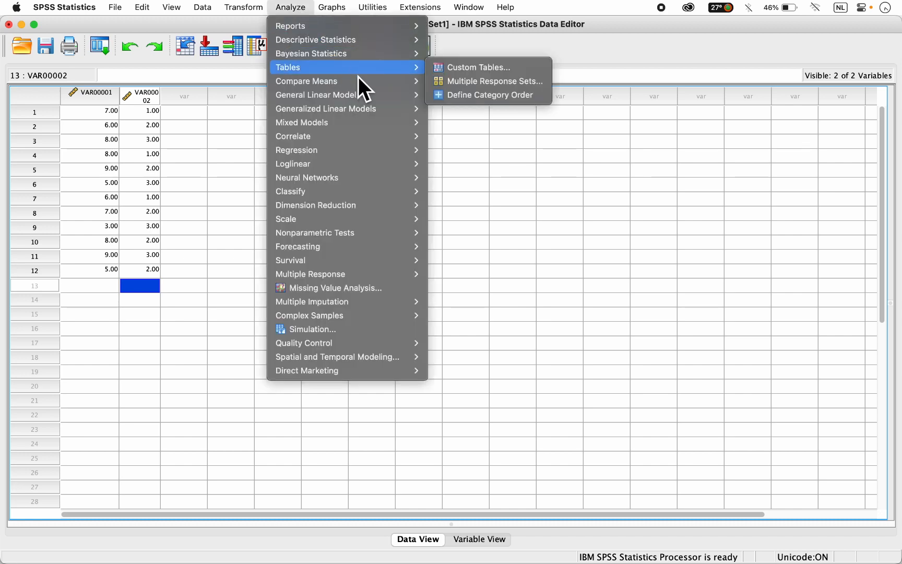
mouse_move(378, 84)
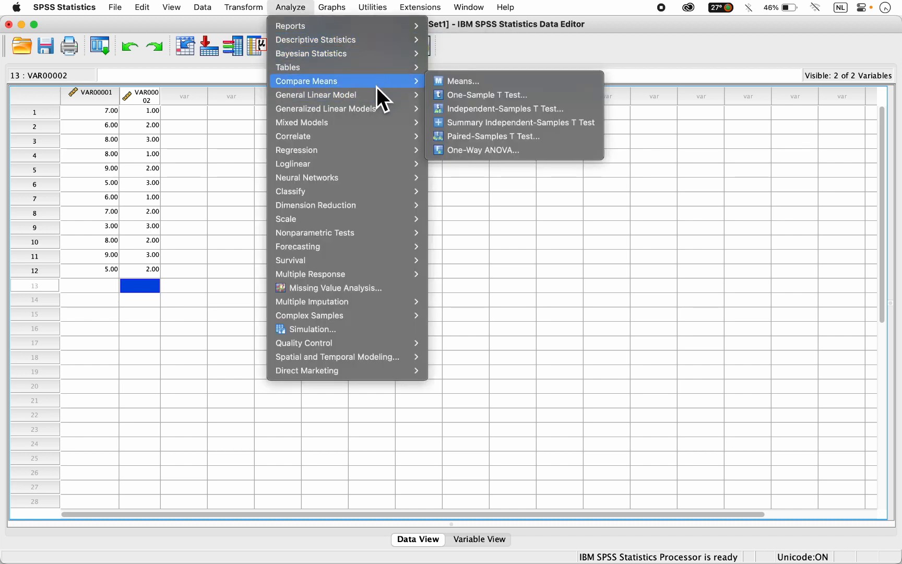
click(487, 150)
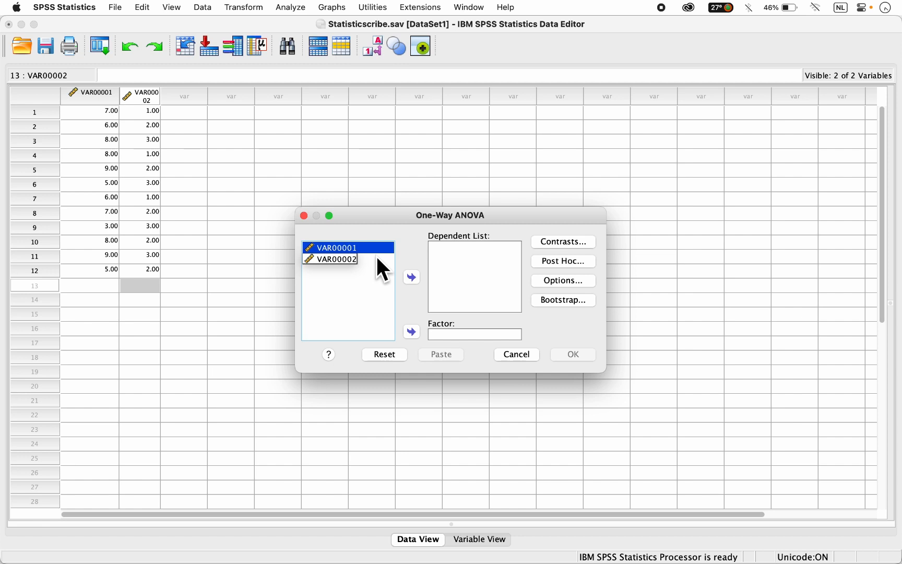
click(413, 275)
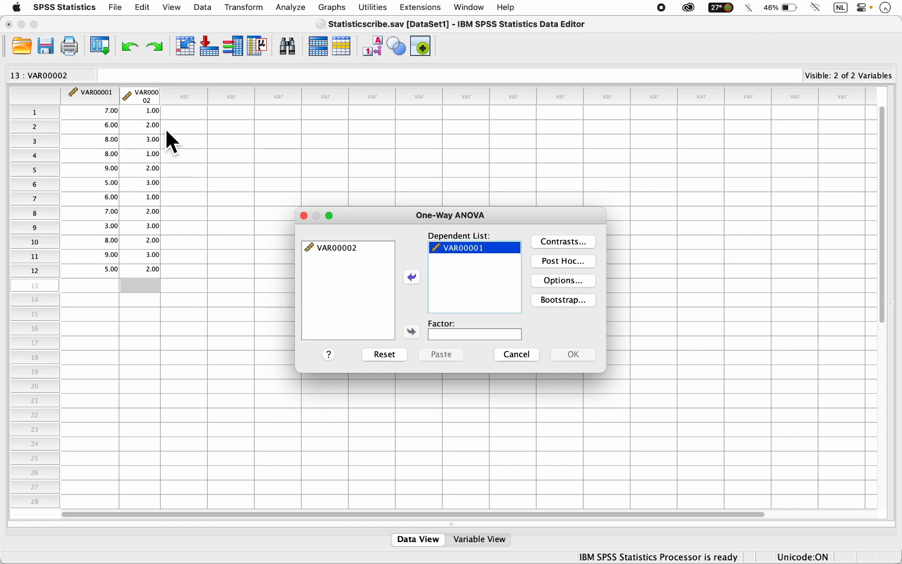
click(350, 250)
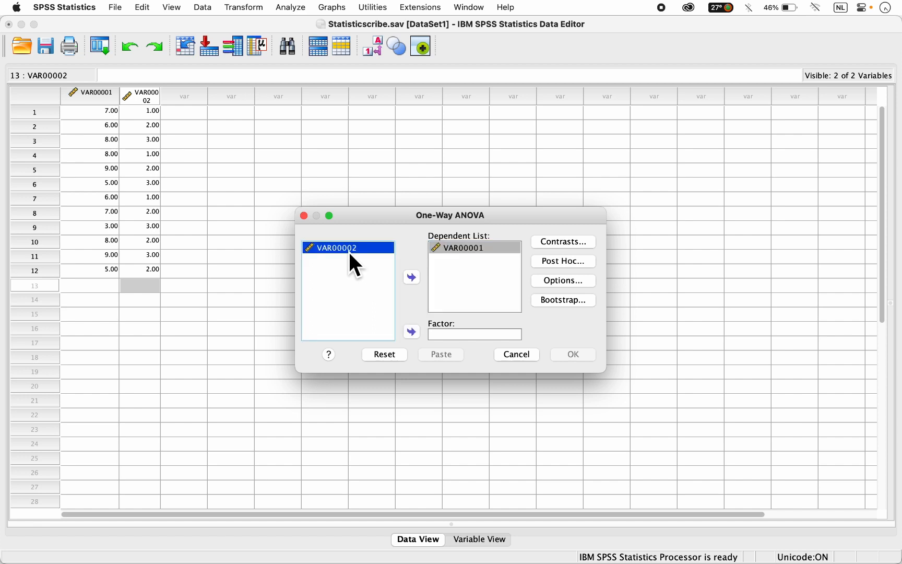
click(413, 333)
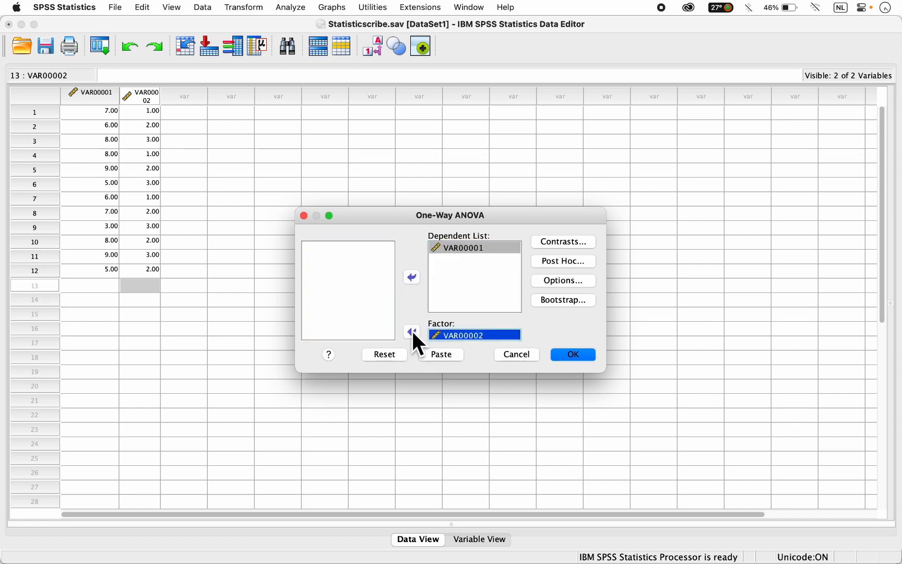
click(578, 358)
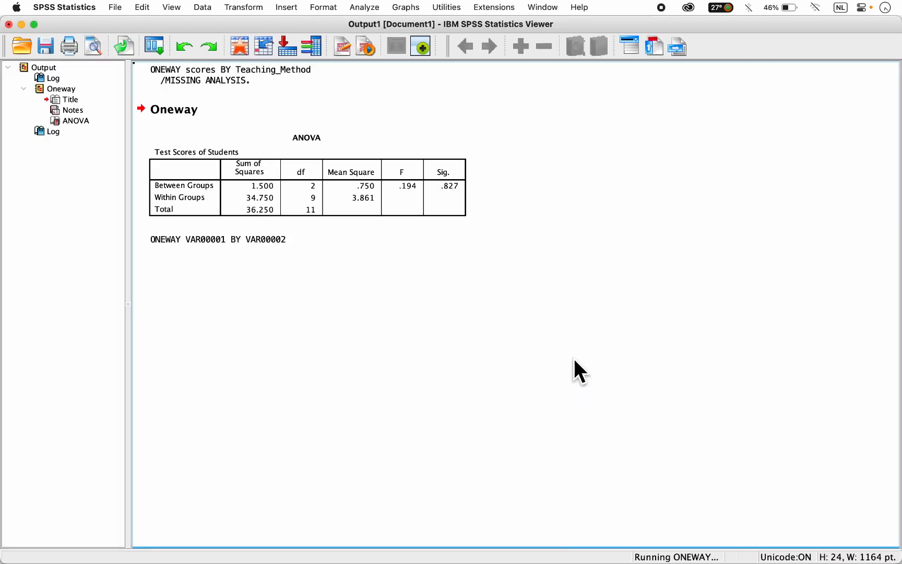
Step: Compare the new ANOVA table for VAR00001 with the earlier ANOVA table for the students' test scores
click(398, 370)
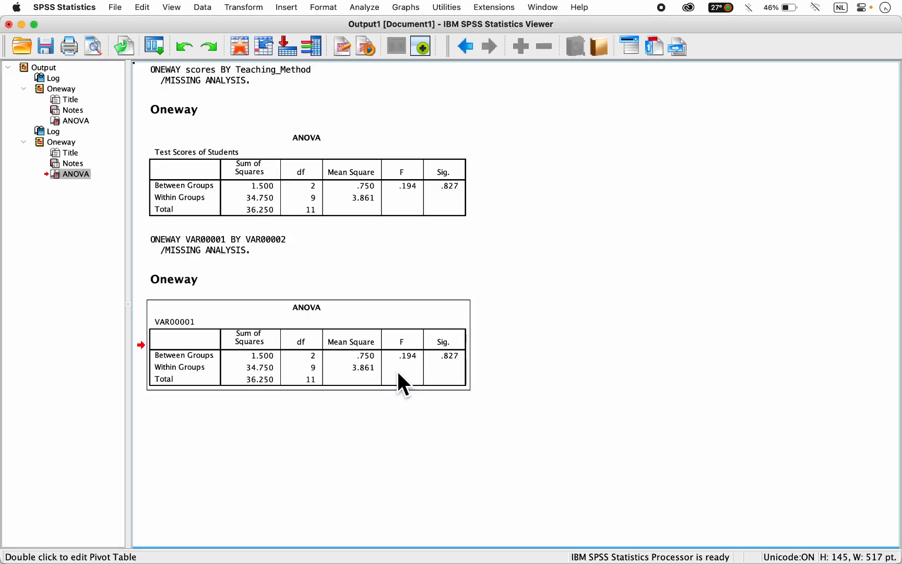
click(389, 200)
click(323, 380)
click(356, 219)
click(619, 351)
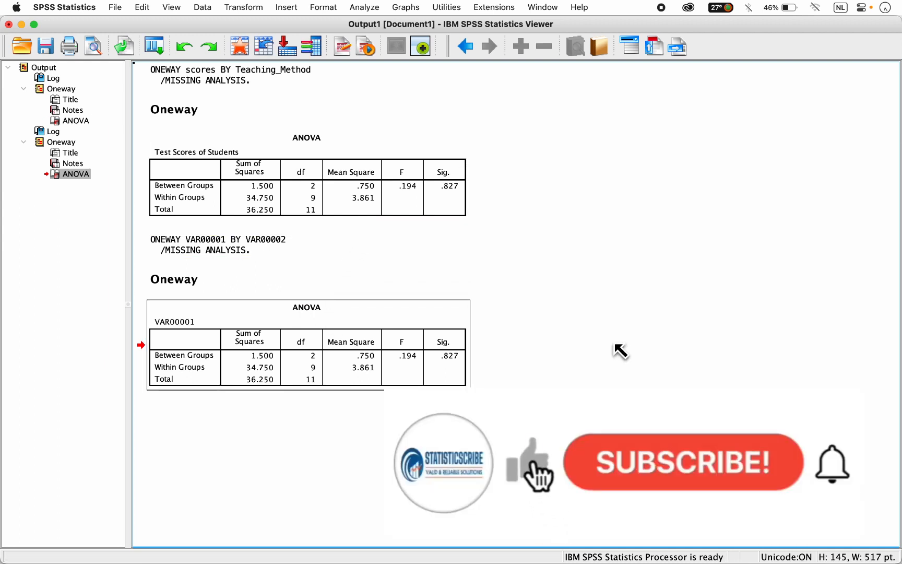